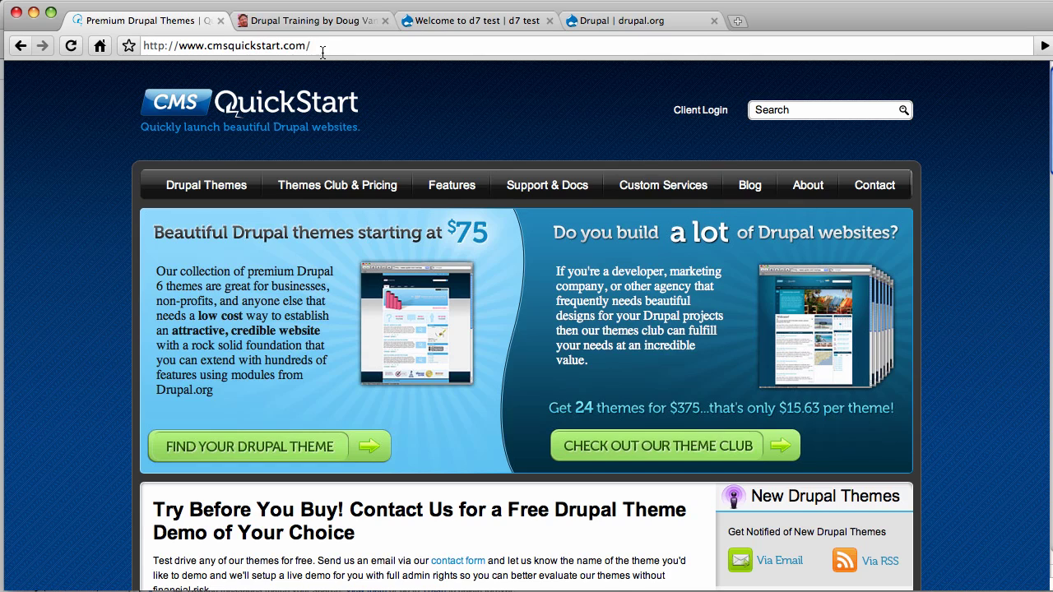
# View the Drupal training site and the Drupal project page on drupal.org, and return to the d7 test site
pyautogui.click(321, 25)
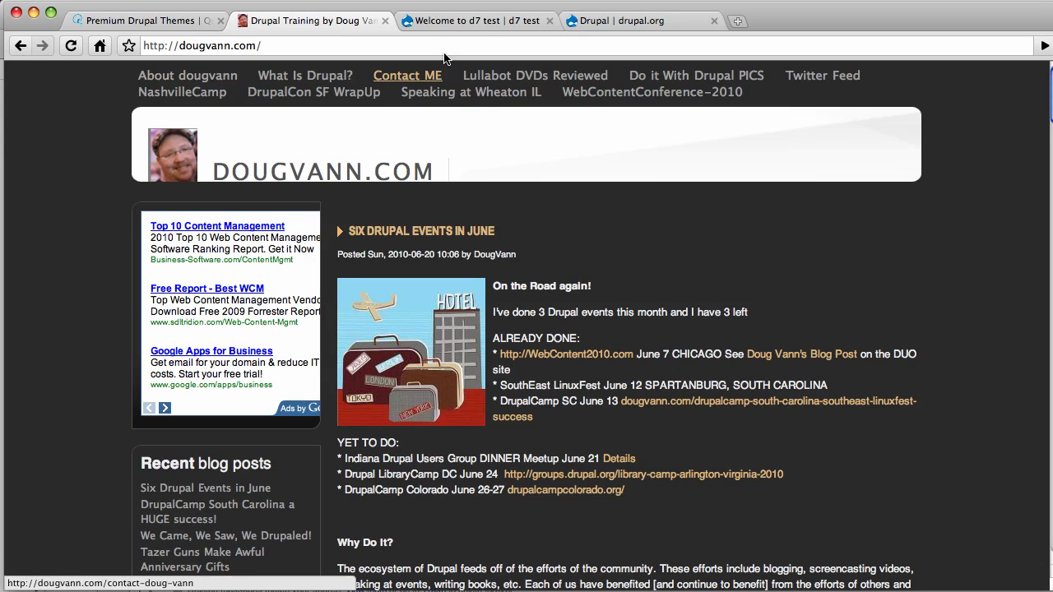
pyautogui.click(573, 23)
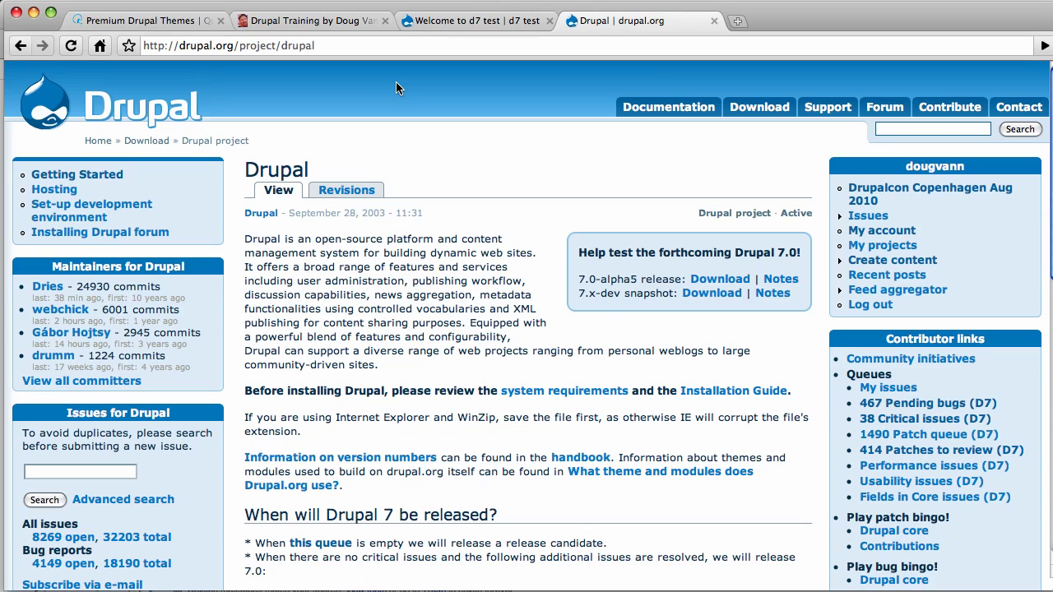
pyautogui.click(443, 28)
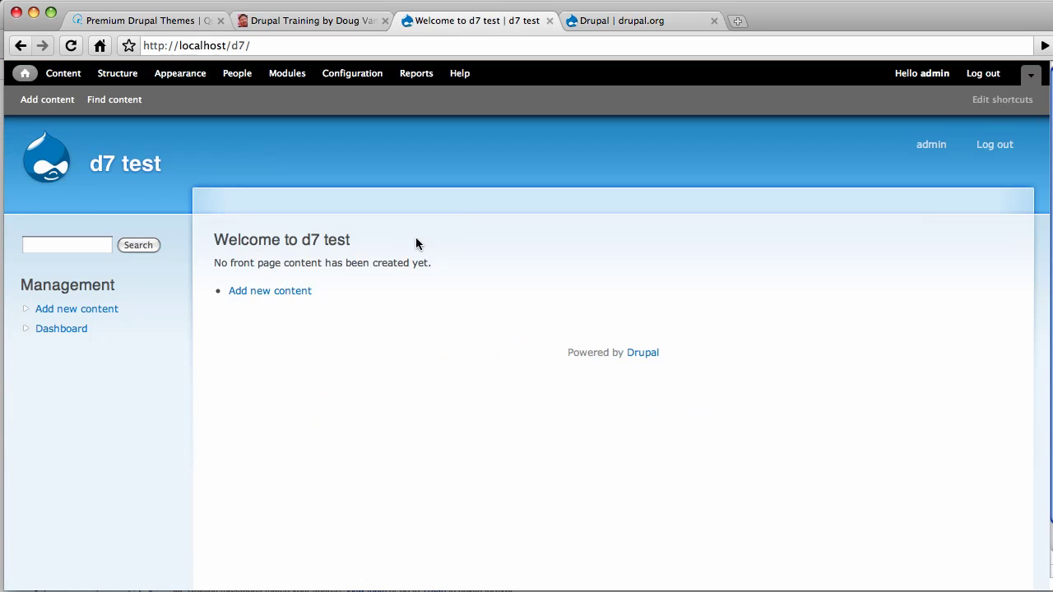
# Start a new Basic page titled "About Us" and enter a one-line body saying it is all about the site owner
pyautogui.click(283, 294)
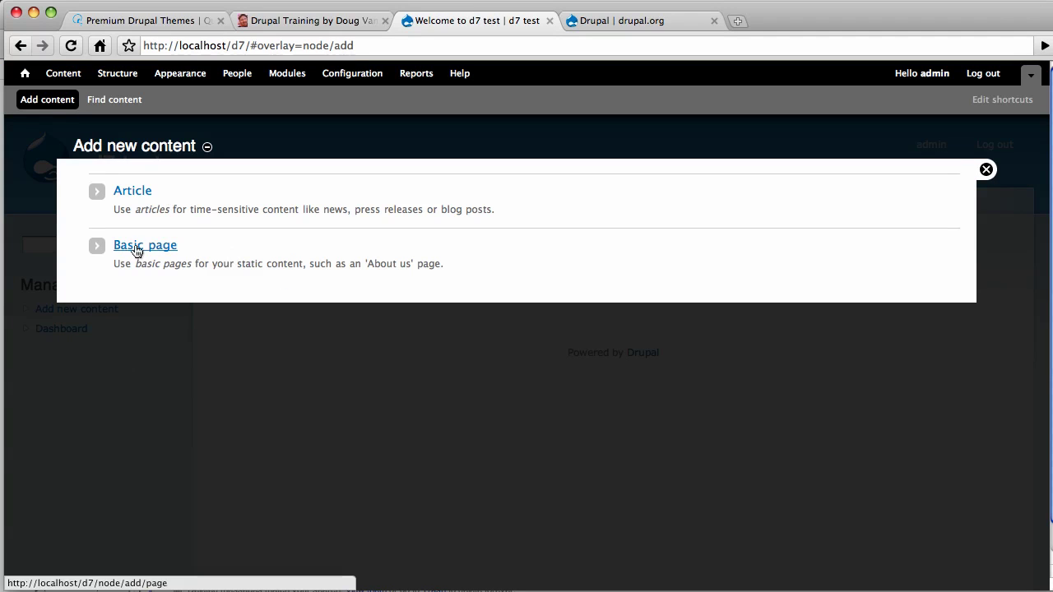
pyautogui.click(137, 249)
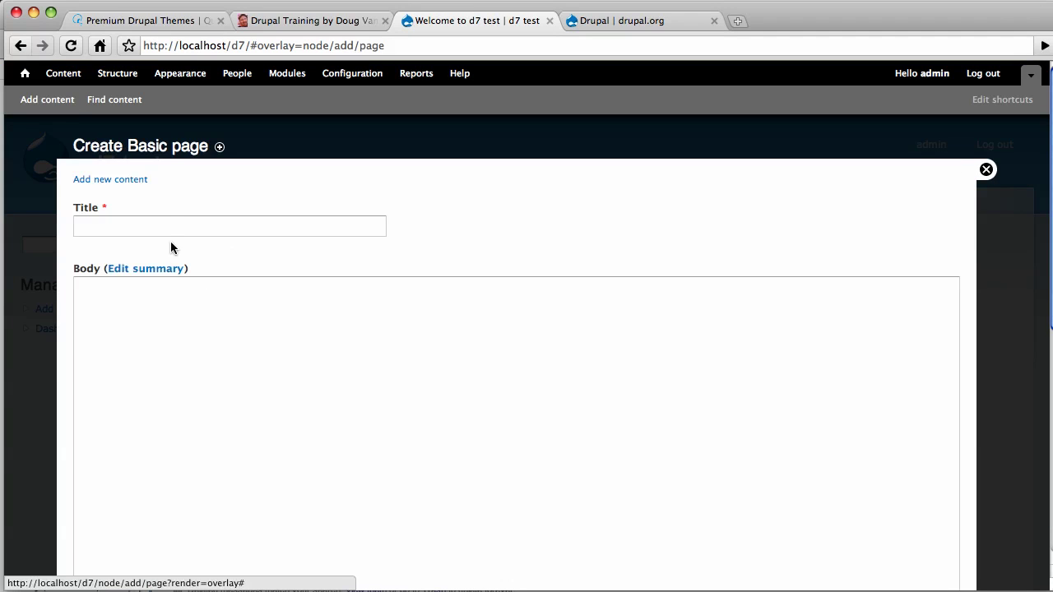
pyautogui.click(171, 227)
pyautogui.write('About ')
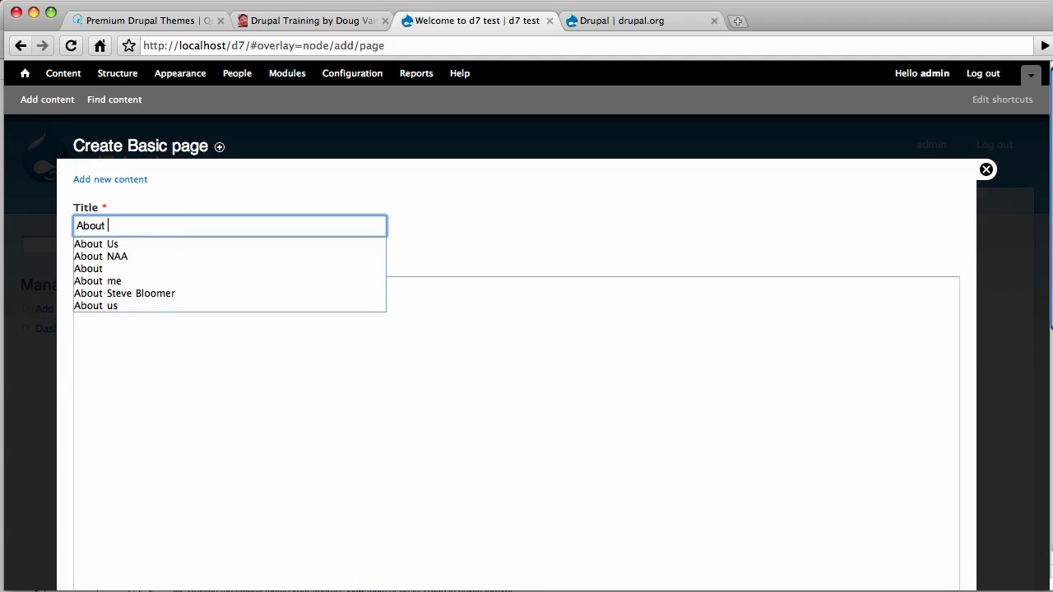
pyautogui.write('Us')
pyautogui.press('Tab')
pyautogui.press('Tab')
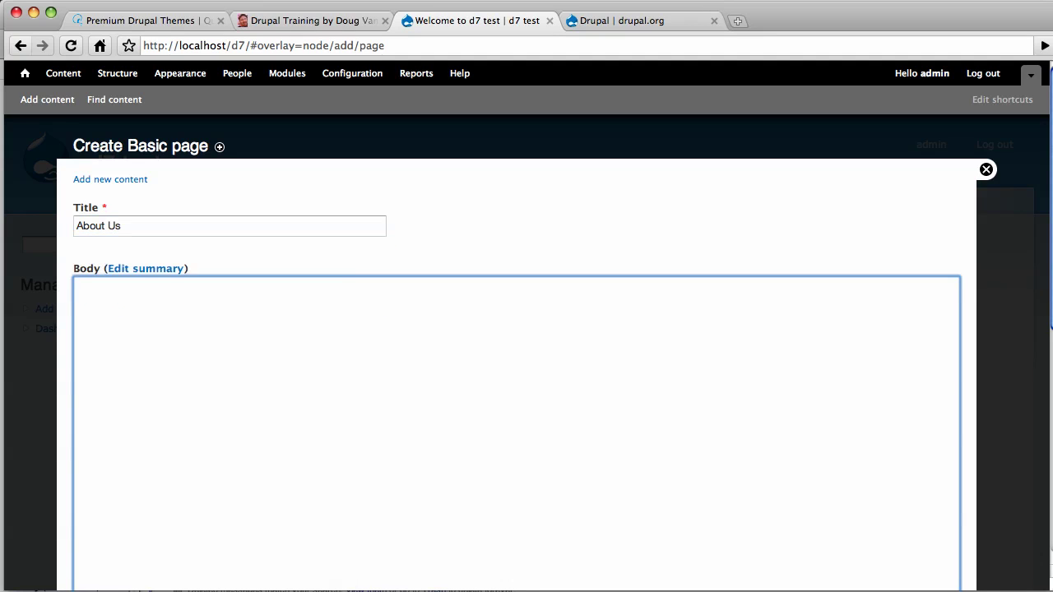
pyautogui.write('All about Doug Vann')
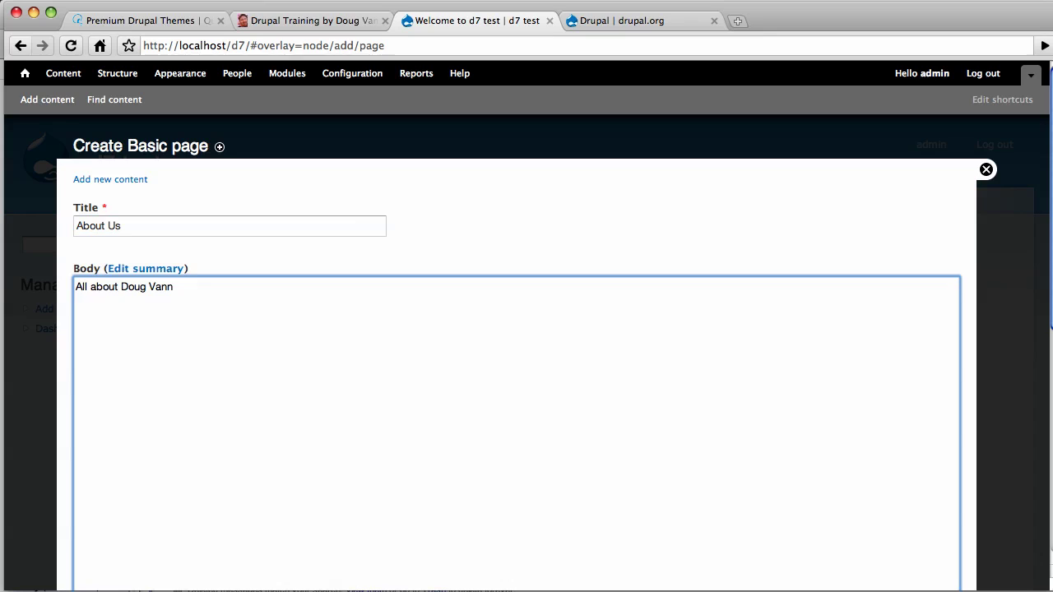
# Give the page a main menu link titled "About Us", save it, and view the page through that link
pyautogui.scroll(-10, 301, 403)
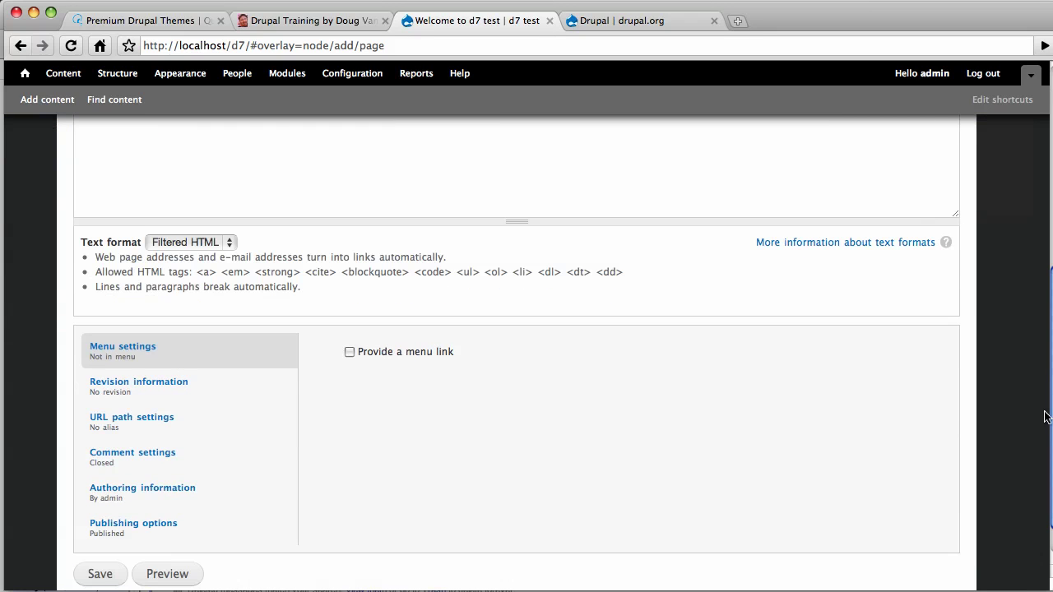
pyautogui.click(349, 353)
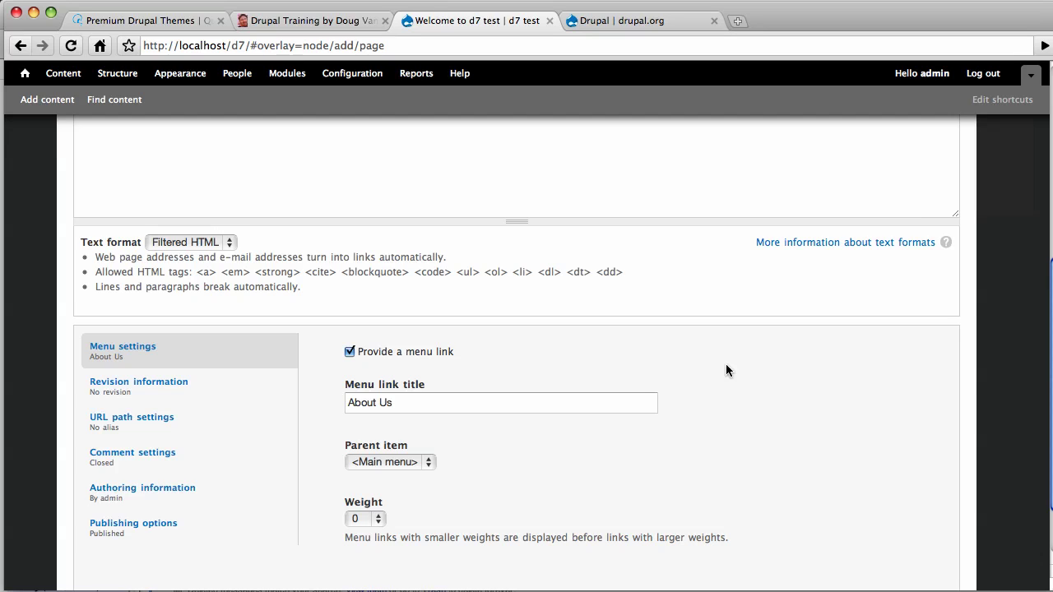
pyautogui.moveTo(1048, 285); pyautogui.dragTo(1048, 383)
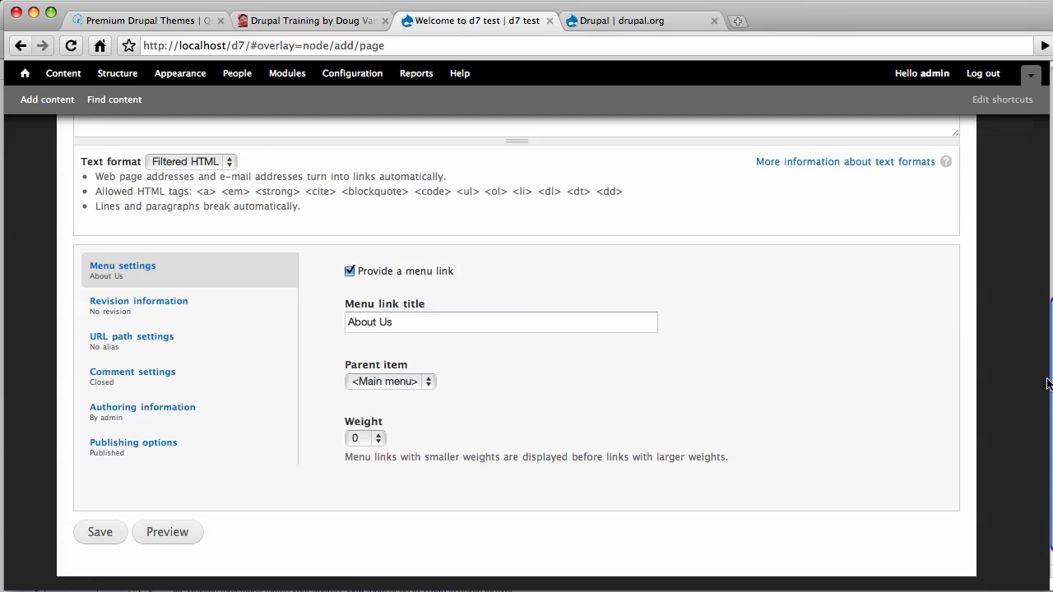
pyautogui.click(102, 530)
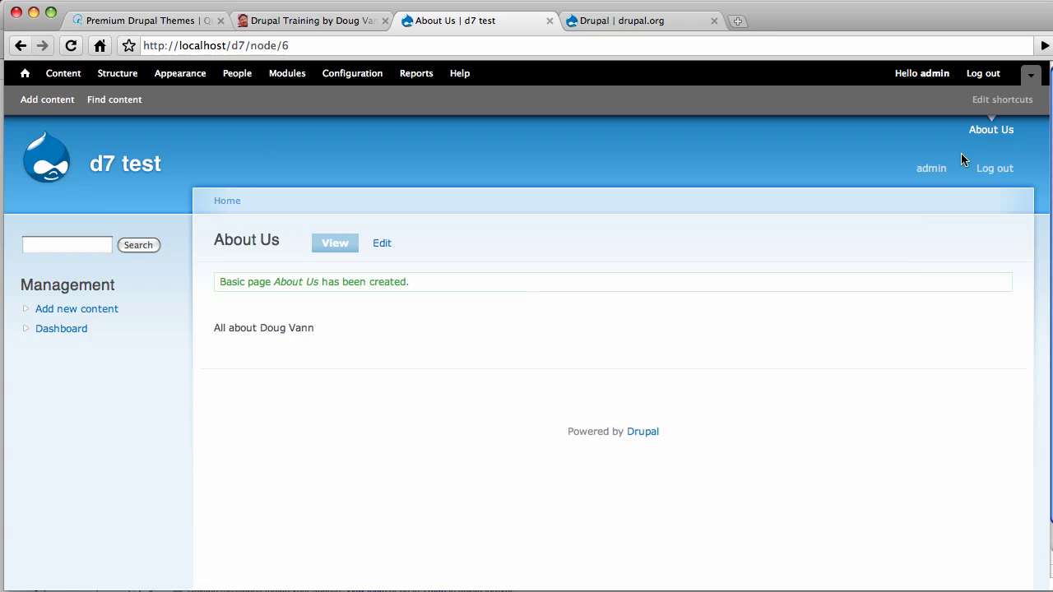
pyautogui.click(989, 132)
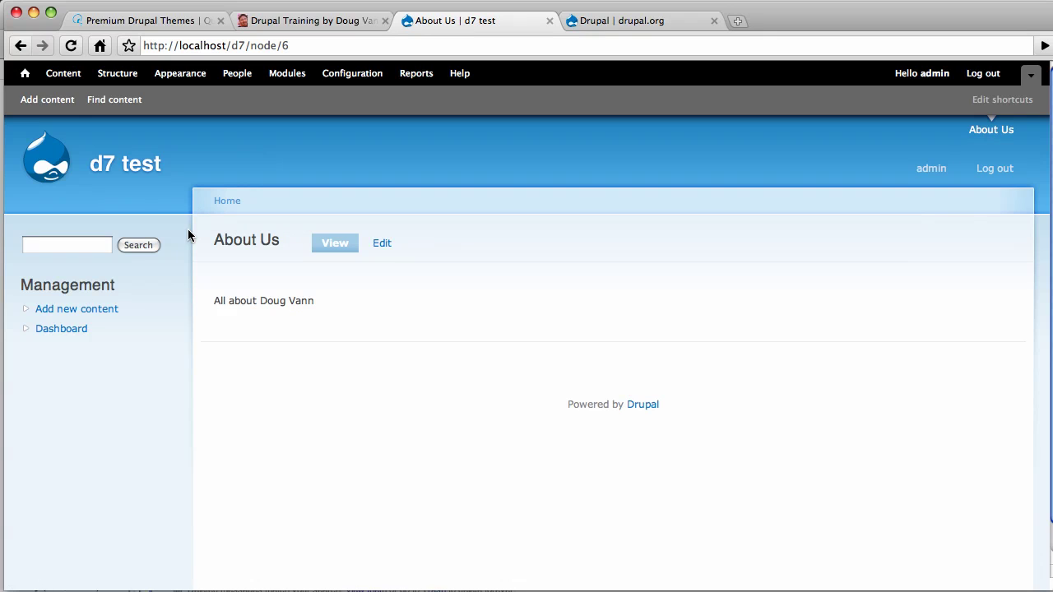
# Start another Basic page titled "More About Us" with the body text "More about me"
pyautogui.click(53, 107)
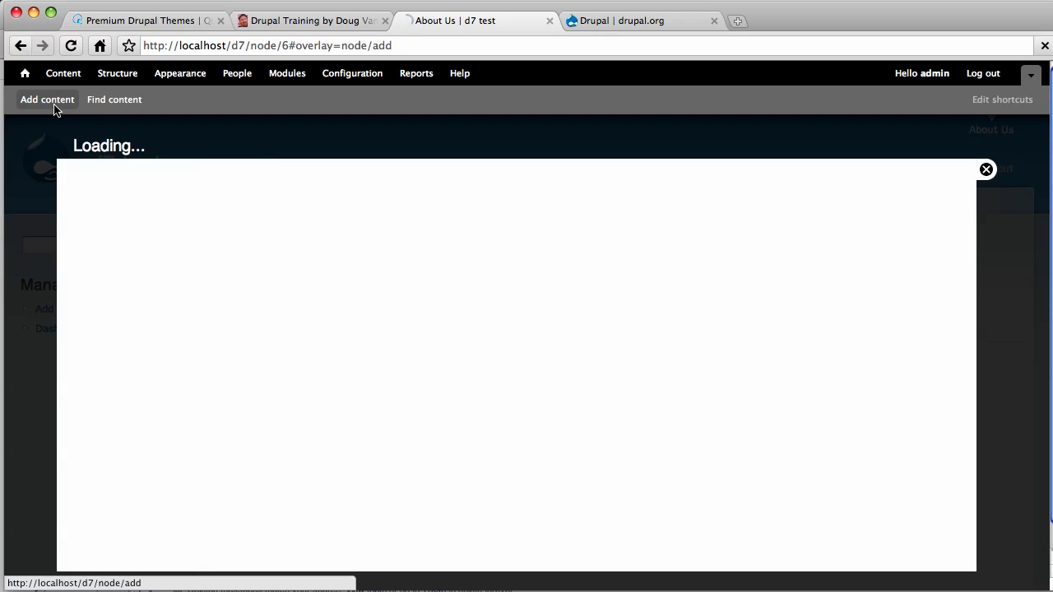
pyautogui.click(133, 246)
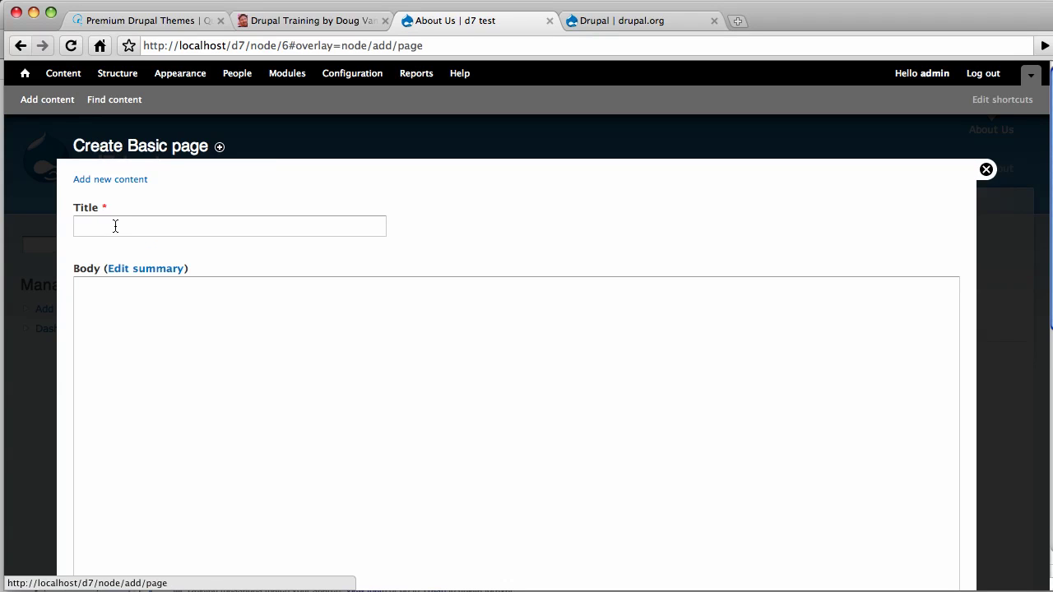
pyautogui.click(114, 226)
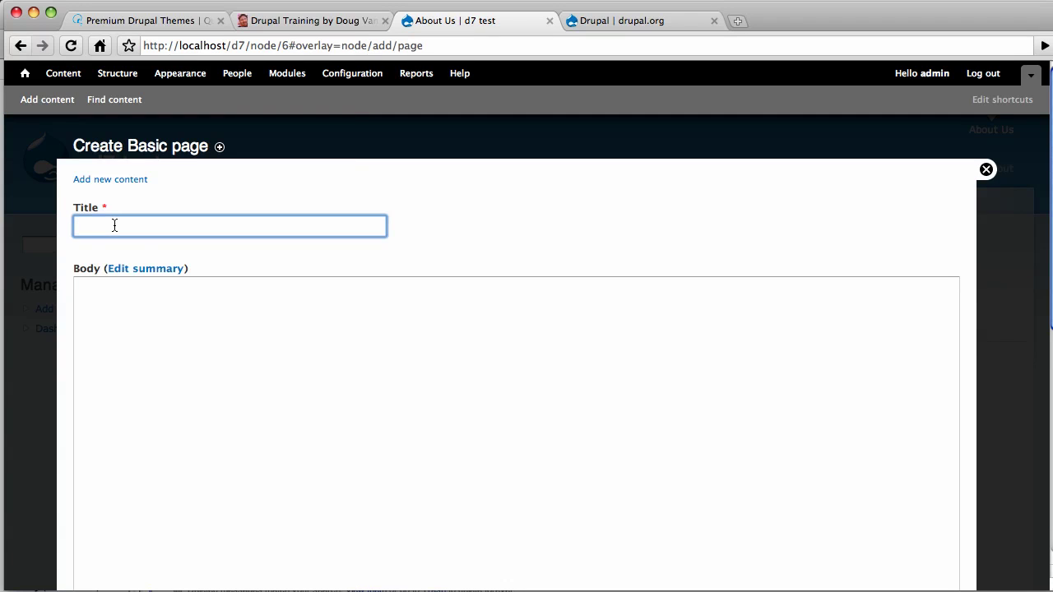
pyautogui.write('More')
pyautogui.press('Down')
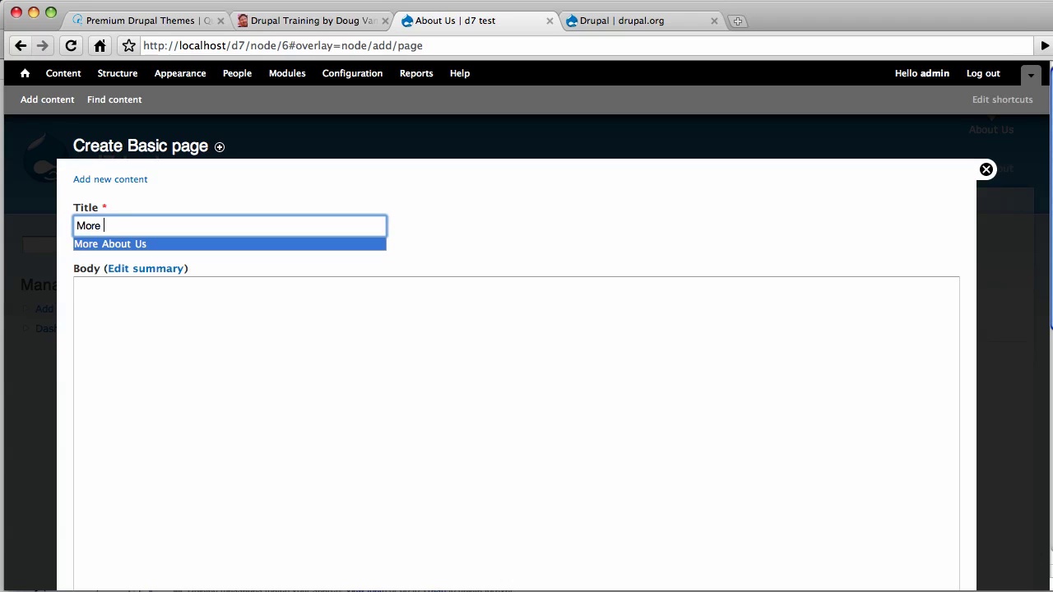
pyautogui.press('Tab')
pyautogui.write('Mo')
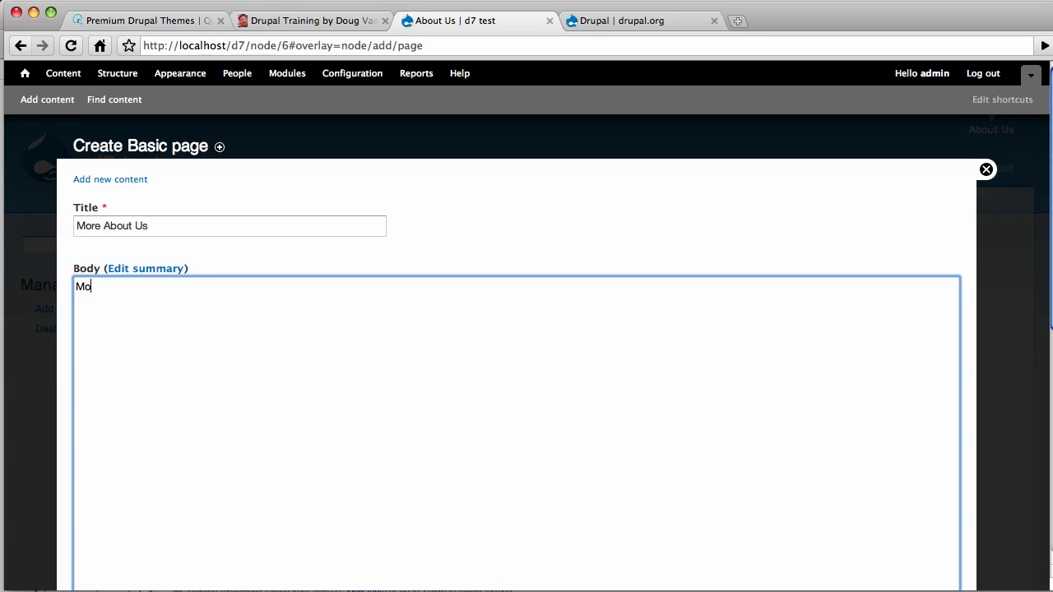
pyautogui.write('re about me')
# Provide a menu link titled "More About Us" for the page, with About Us as its parent item
pyautogui.scroll(-10, 529, 359)
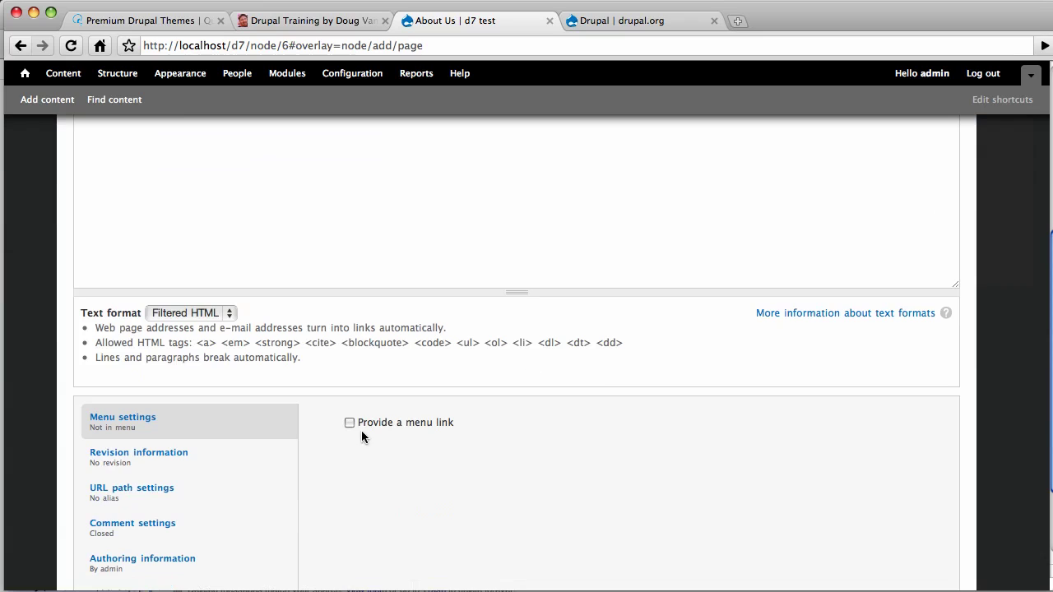
pyautogui.click(351, 424)
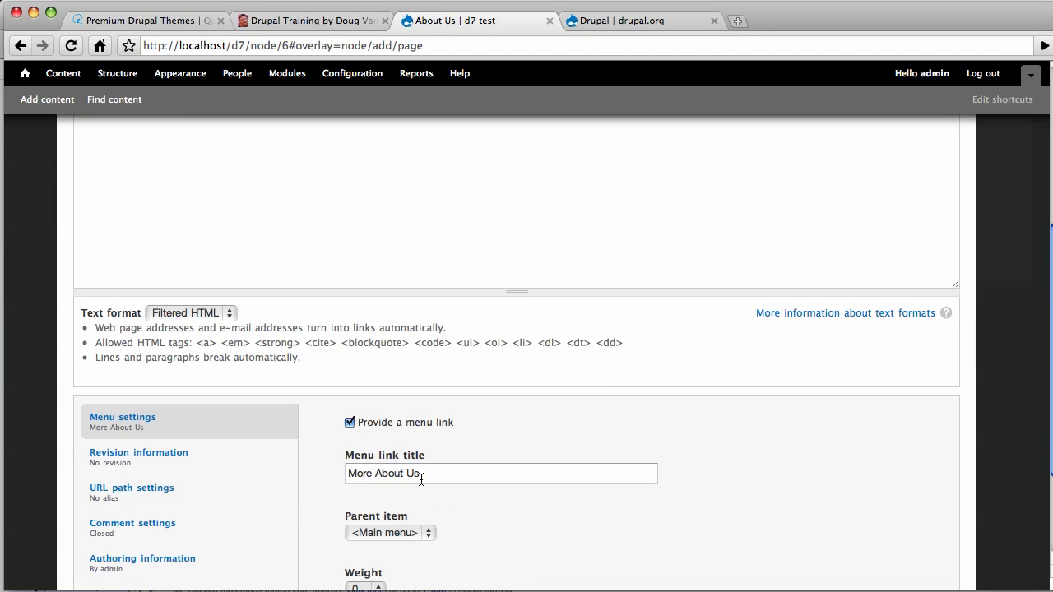
pyautogui.click(431, 532)
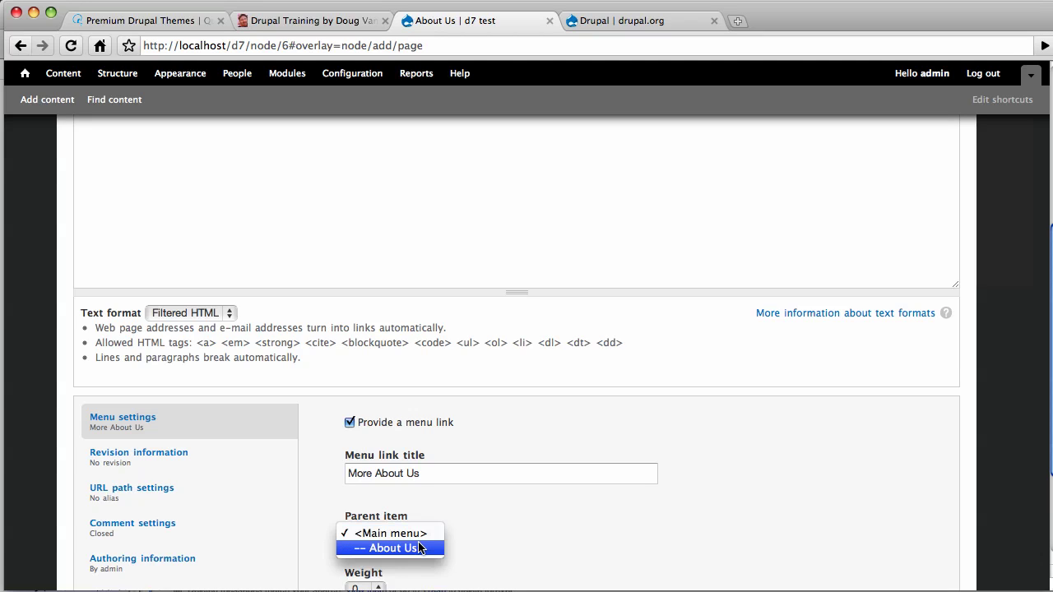
pyautogui.click(418, 549)
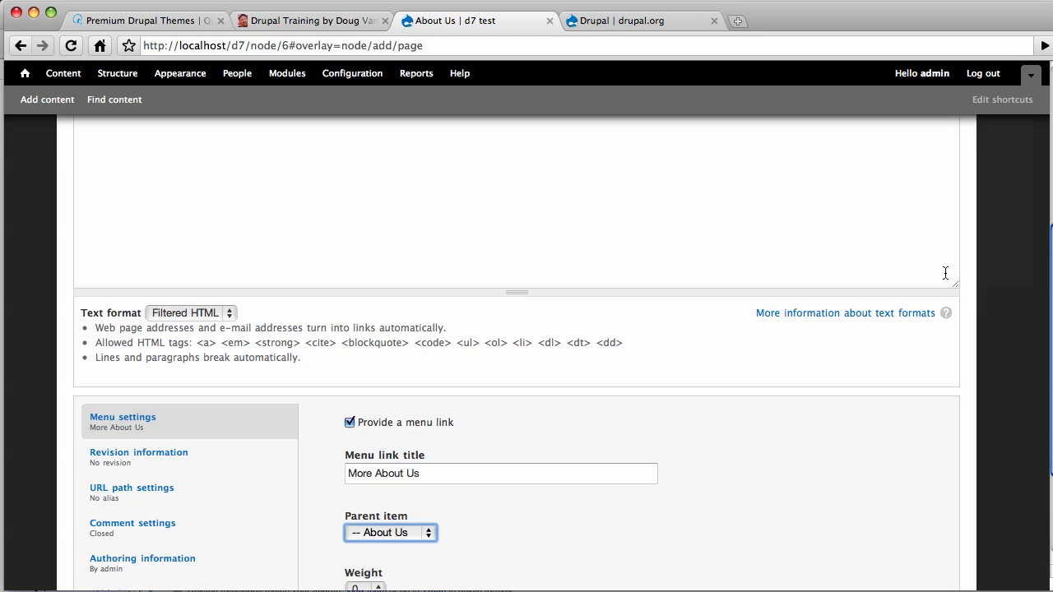
# Save the More About Us page, and view the site's front page and the About Us page
pyautogui.scroll(-5, 517, 353)
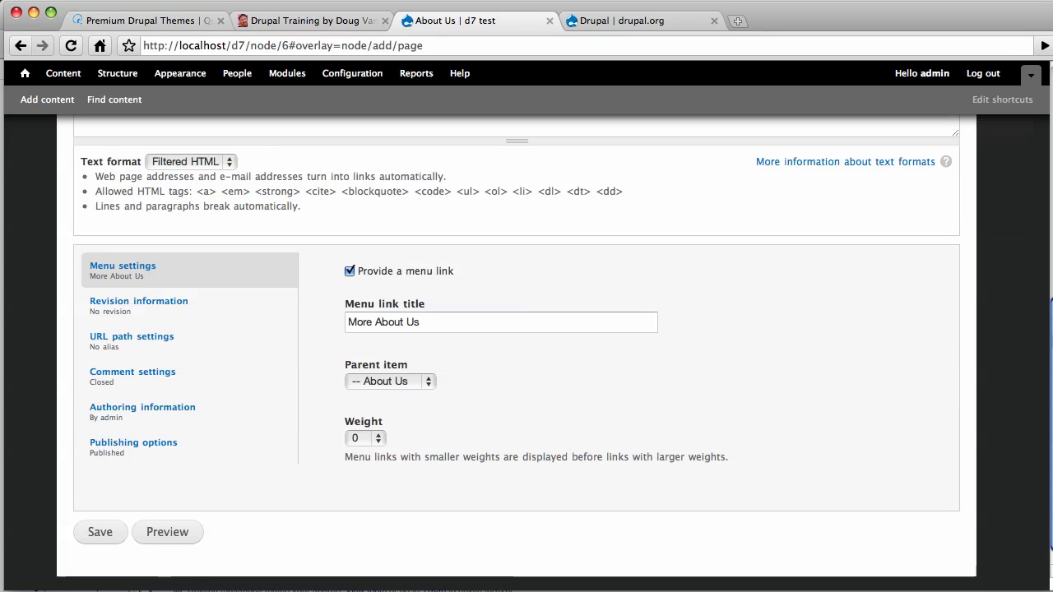
pyautogui.click(104, 533)
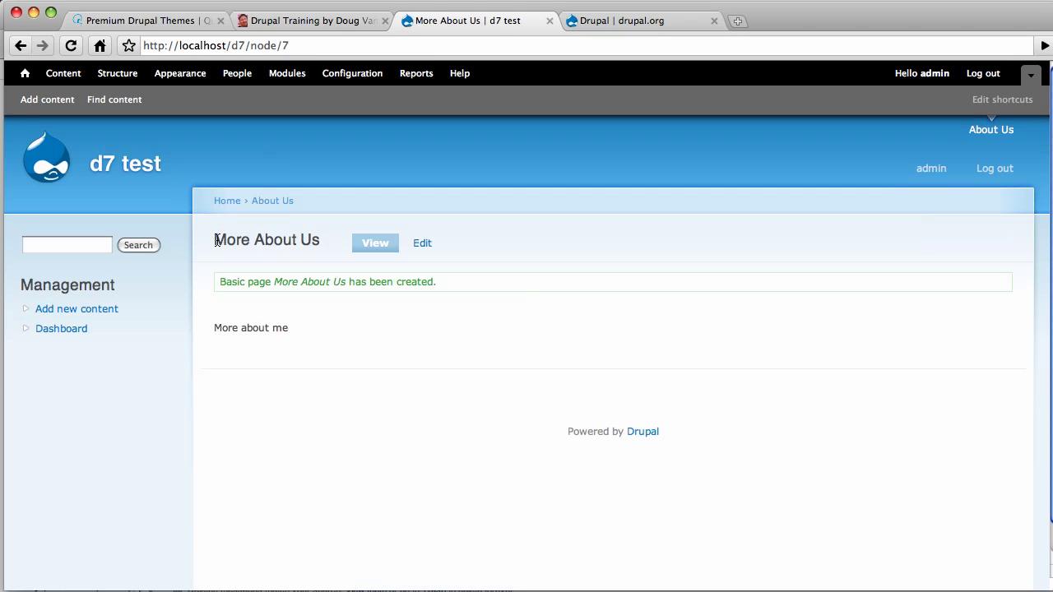
pyautogui.click(54, 162)
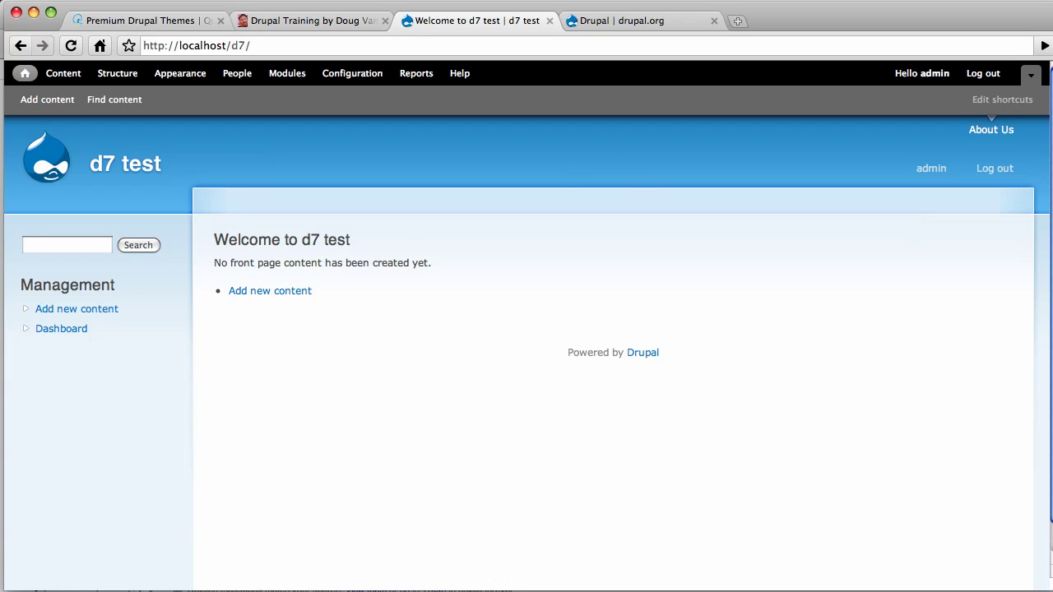
pyautogui.click(993, 132)
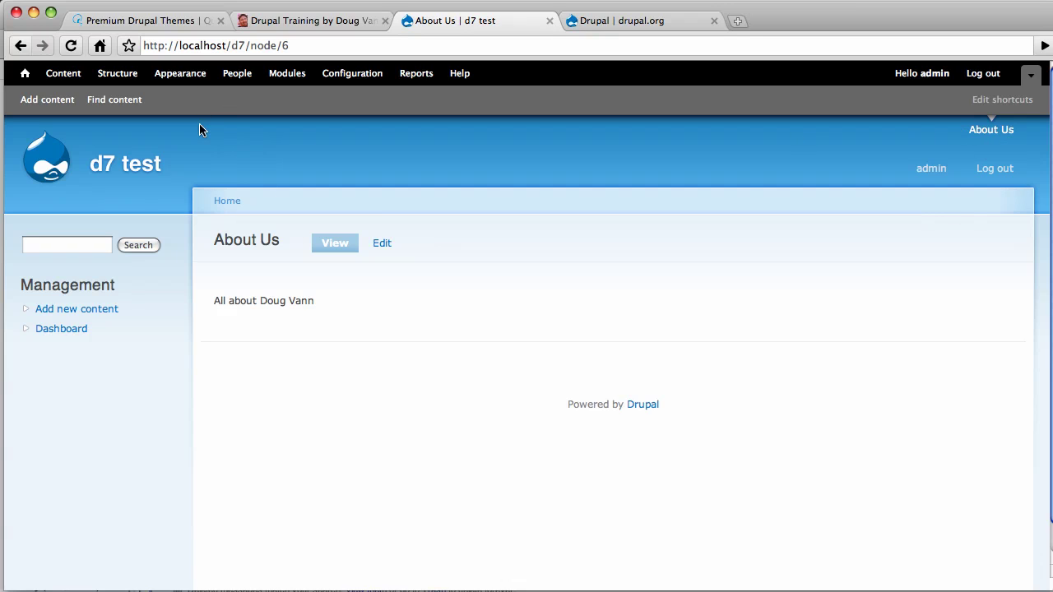
# Change the color set of the default Garland theme to Nocturnal in its appearance settings
pyautogui.click(189, 77)
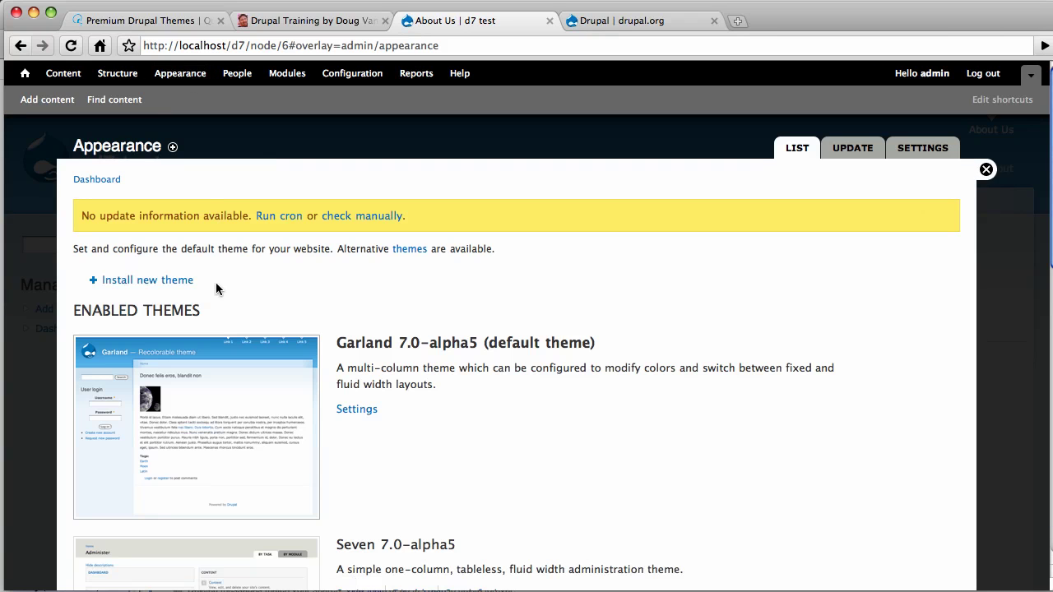
pyautogui.click(364, 413)
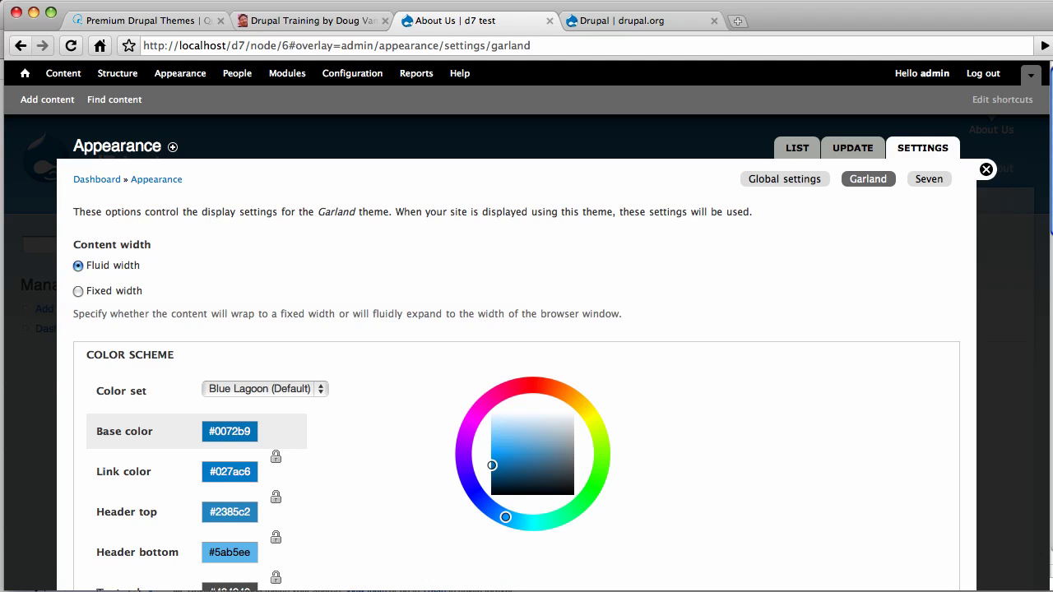
pyautogui.scroll(-5, 750, 232)
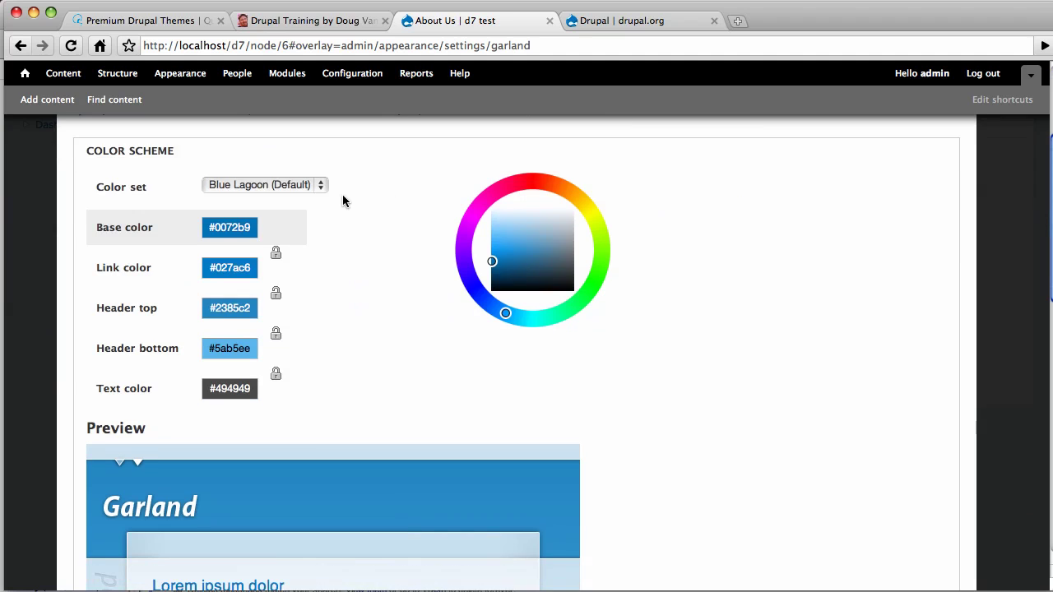
pyautogui.click(319, 186)
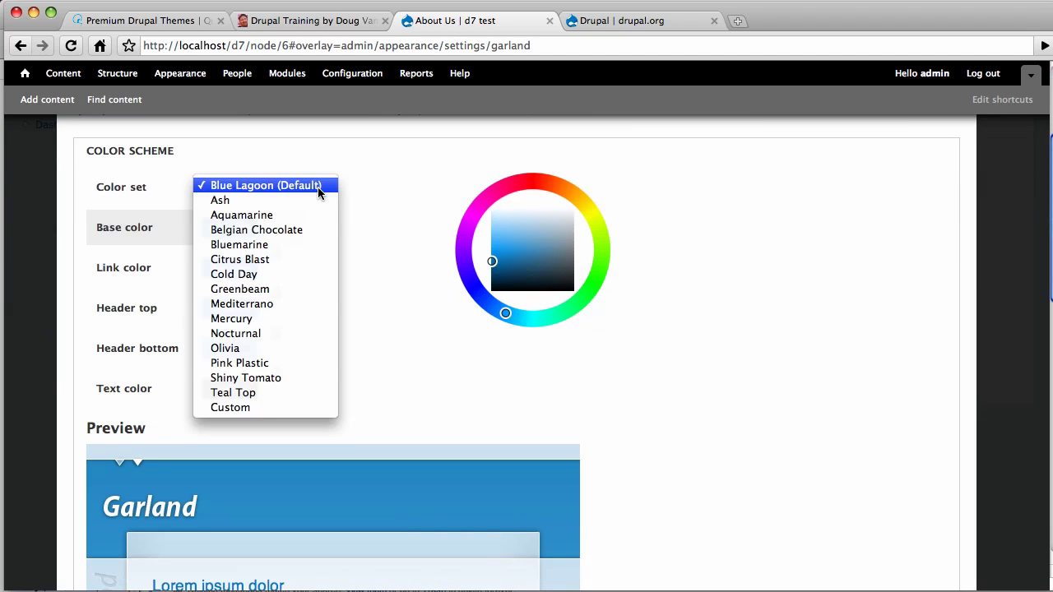
pyautogui.click(265, 343)
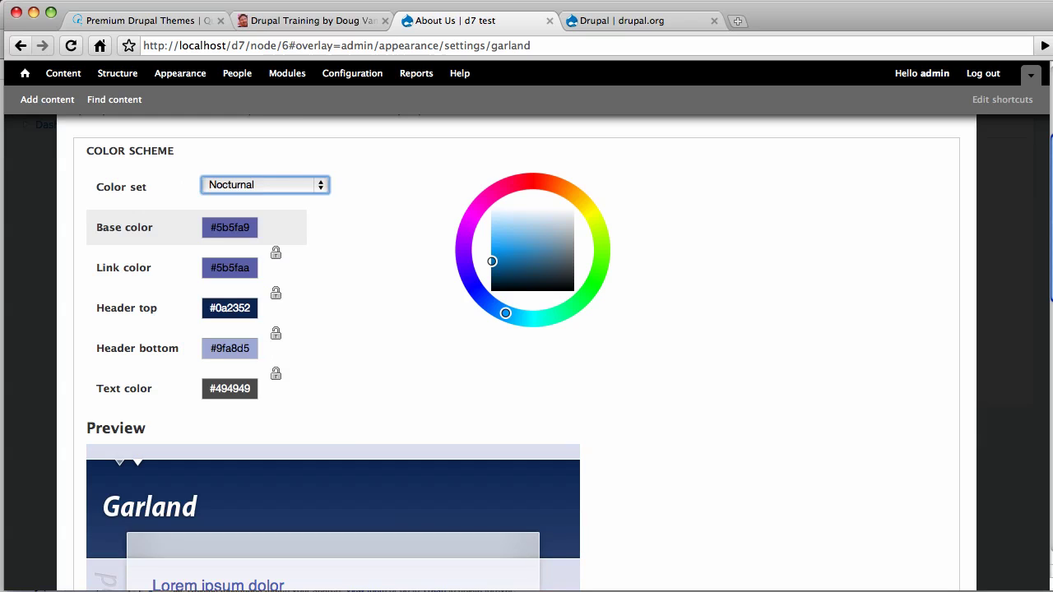
# Turn off the Main menu display for Garland, save the theme configuration, and return to the About Us page
pyautogui.scroll(-10, 1040, 320)
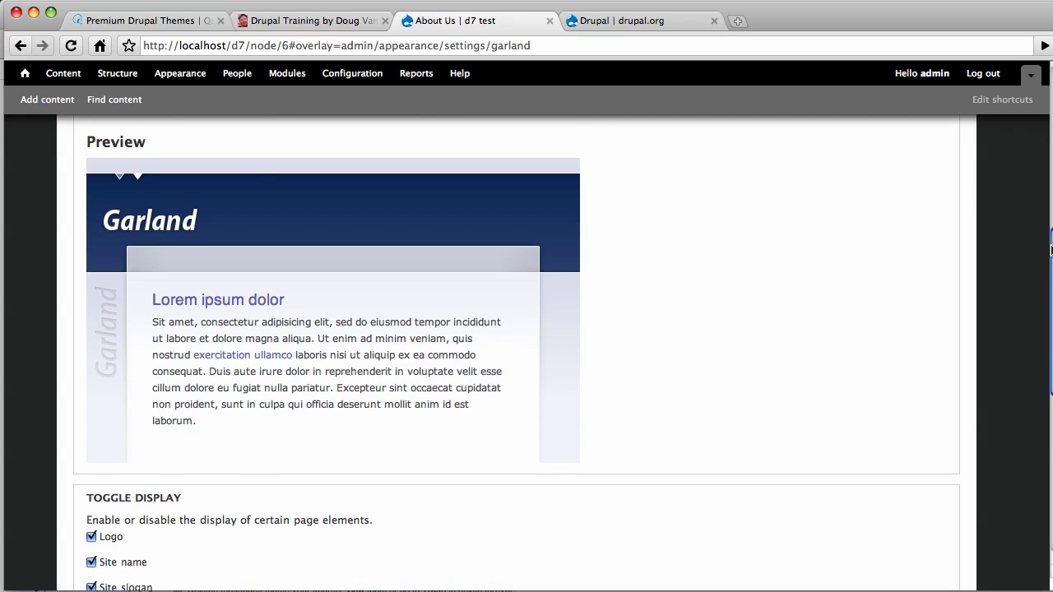
pyautogui.scroll(-2, 1041, 325)
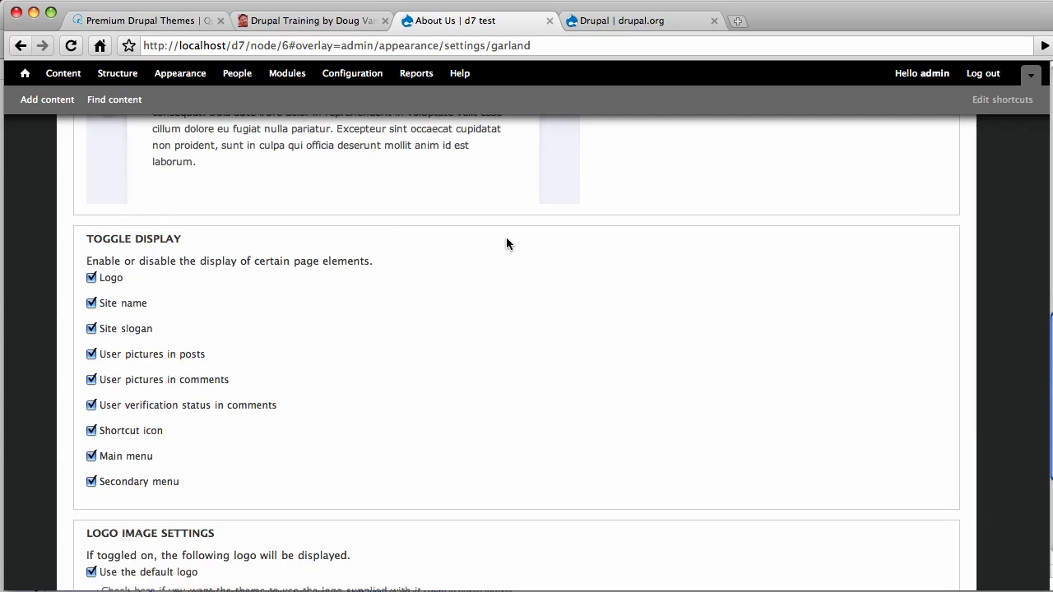
pyautogui.click(91, 457)
pyautogui.scroll(-5, 526, 354)
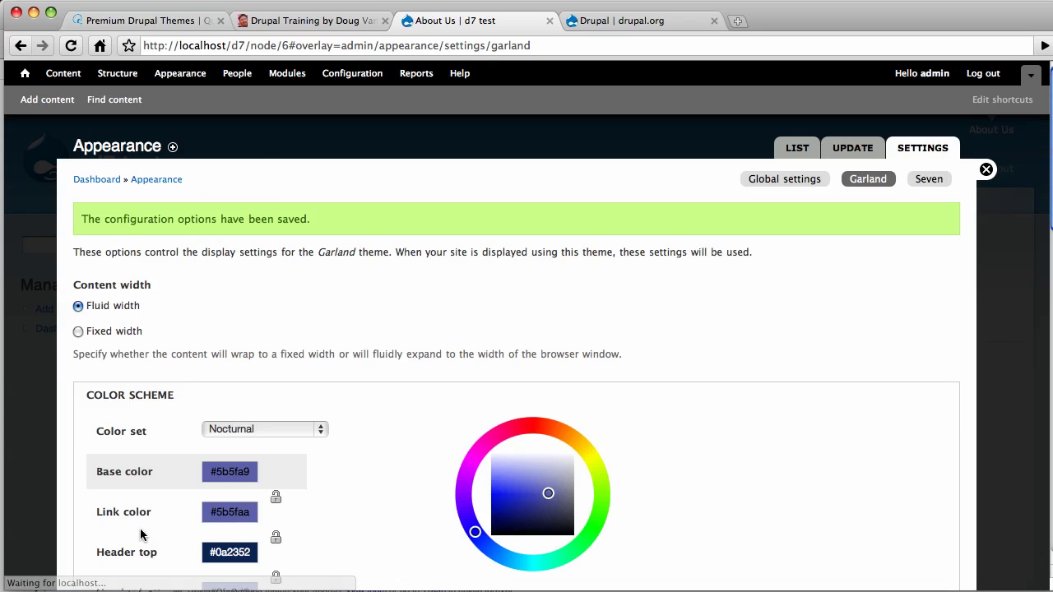
pyautogui.click(986, 170)
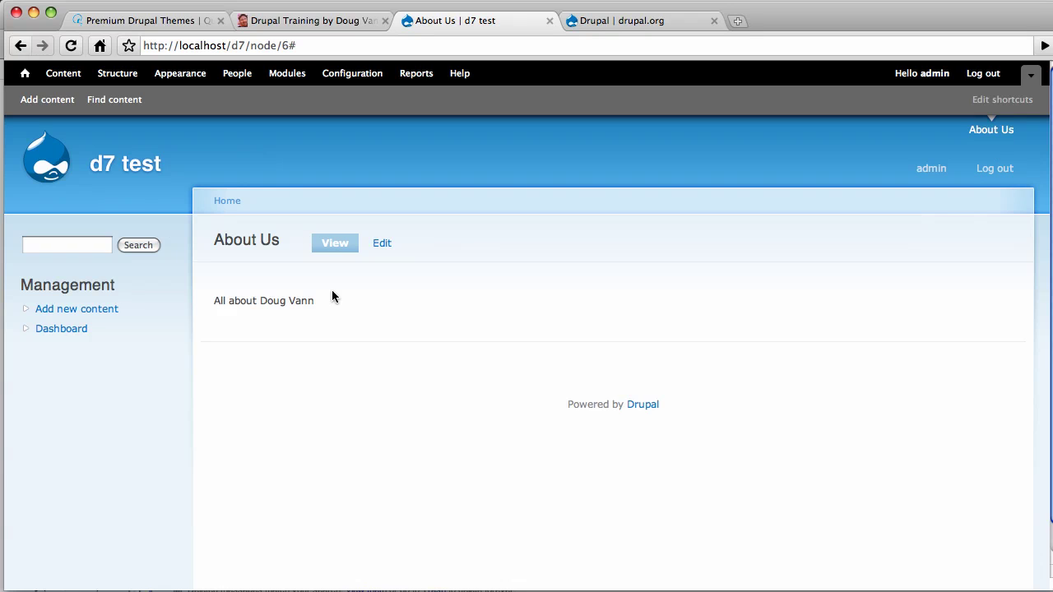
# Assign the Main menu block to the Header region of the Garland theme and save the blocks
pyautogui.click(1000, 130)
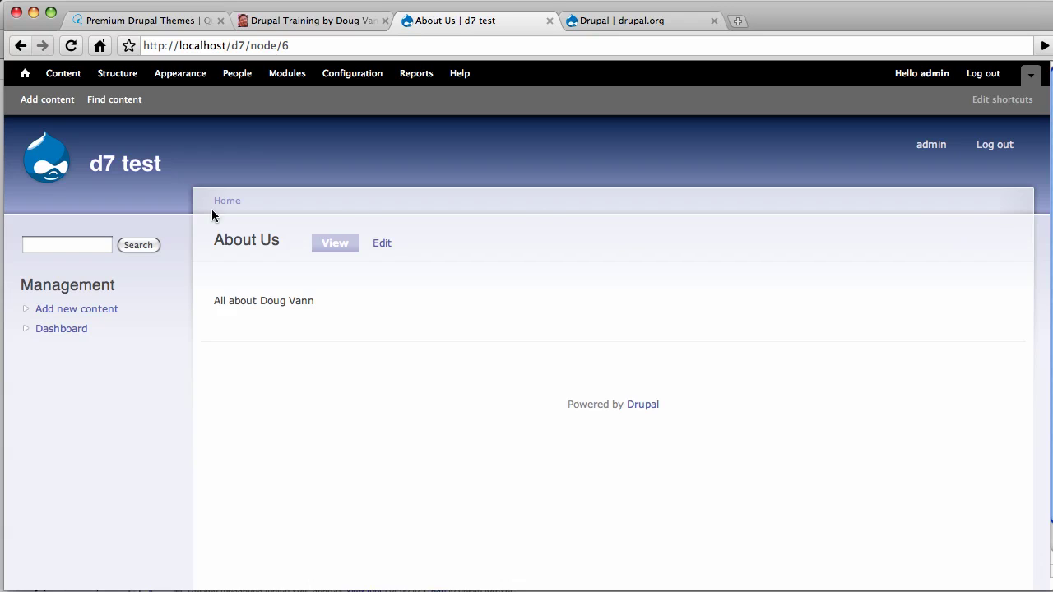
pyautogui.click(124, 75)
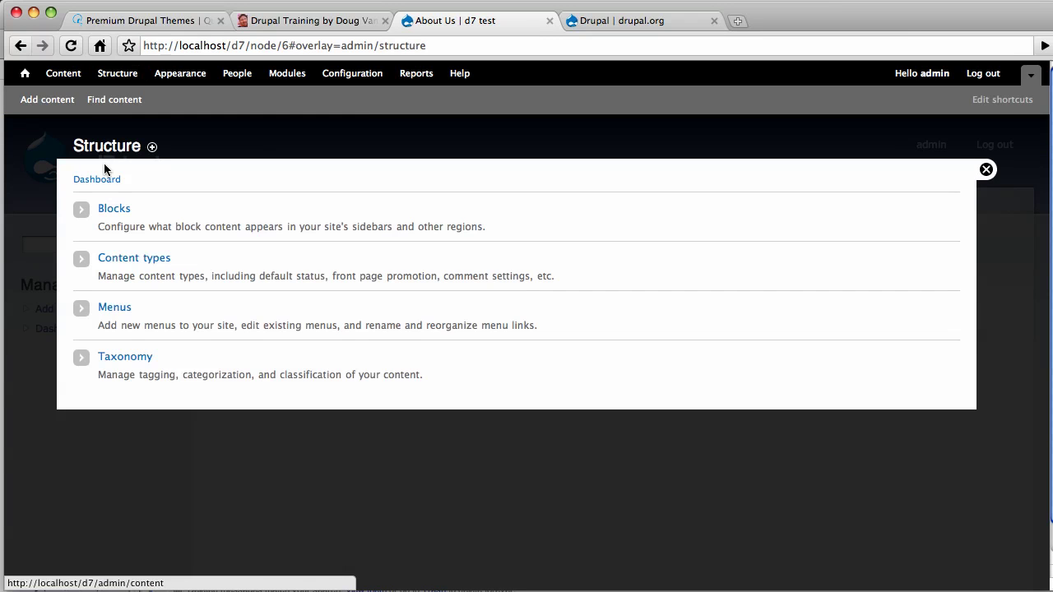
pyautogui.click(112, 208)
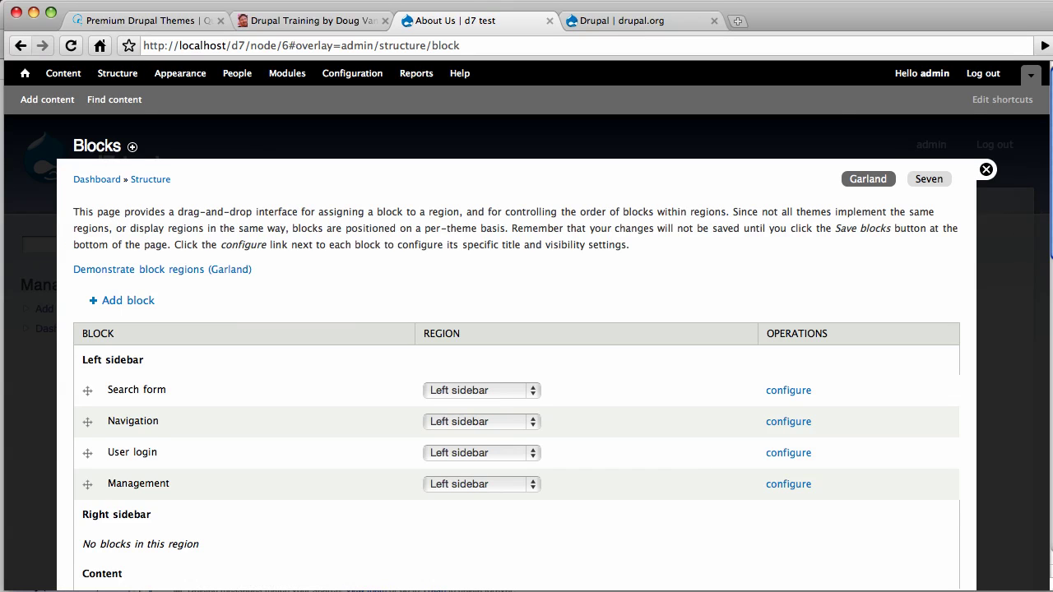
pyautogui.scroll(-10, 1037, 392)
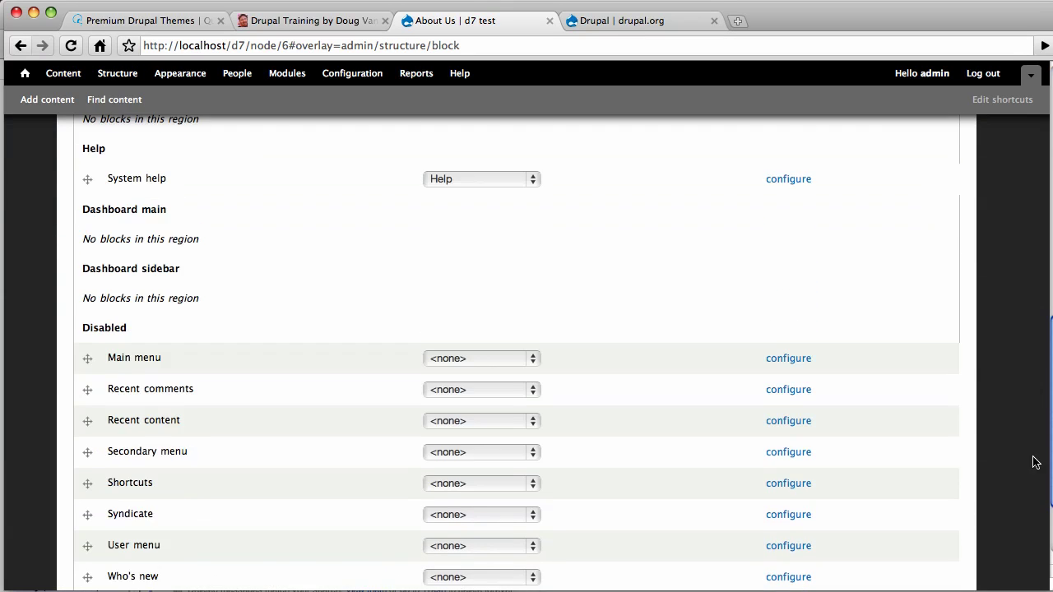
pyautogui.scroll(-3, 1034, 462)
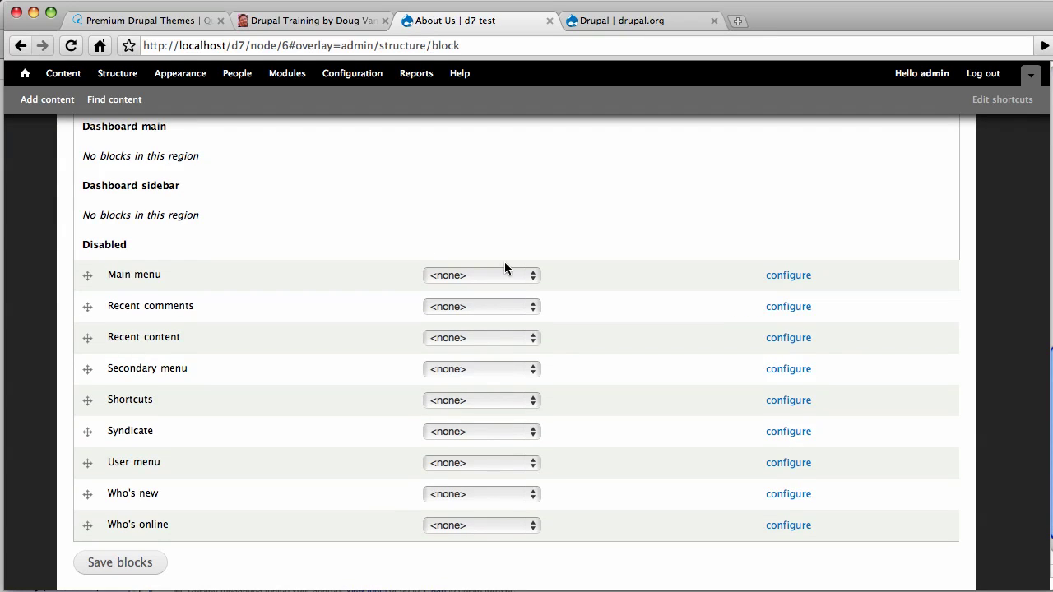
pyautogui.click(531, 275)
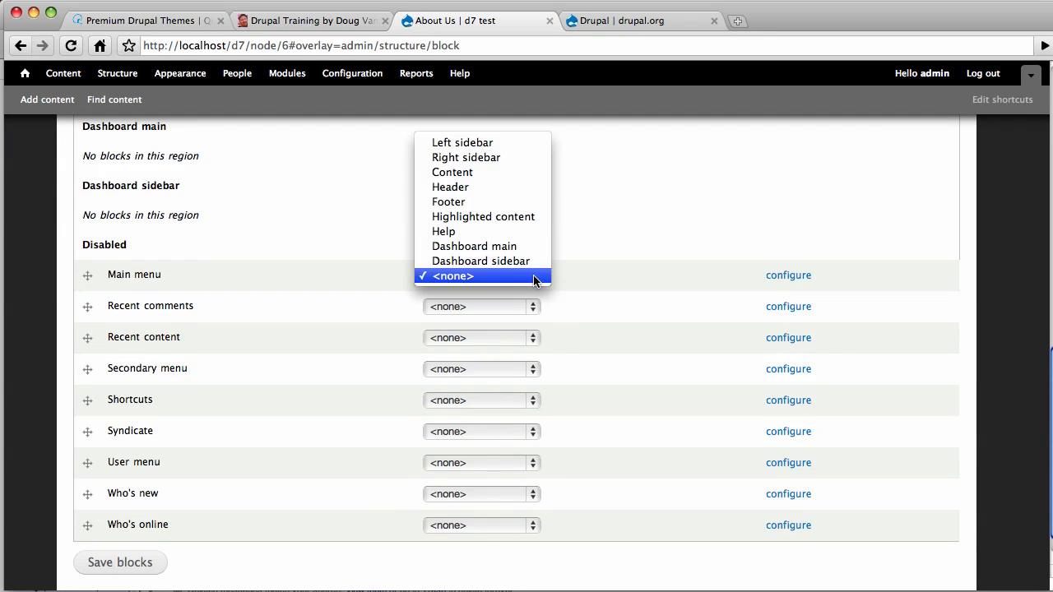
pyautogui.click(519, 194)
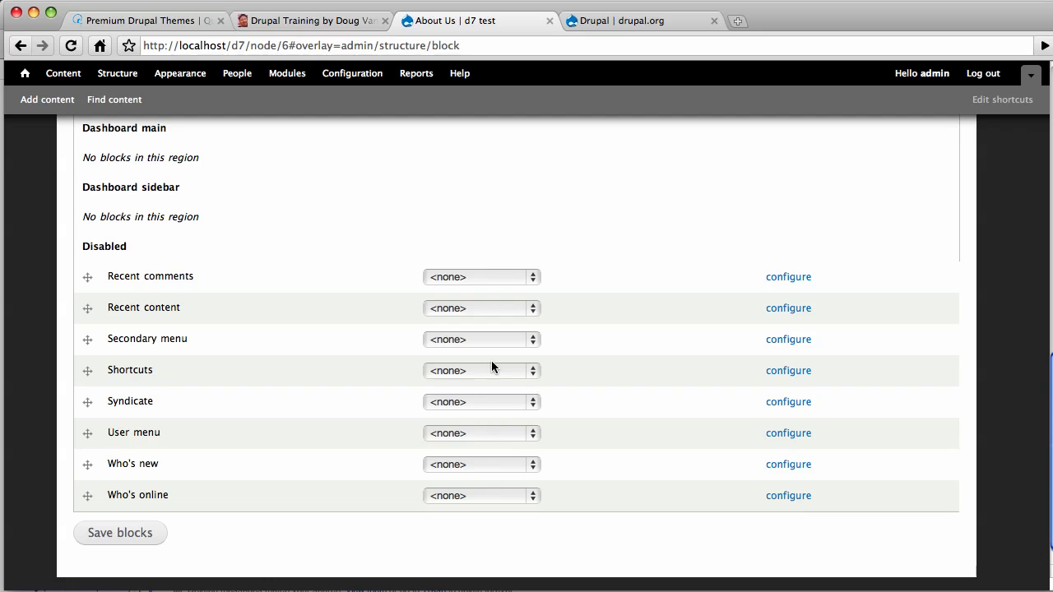
pyautogui.click(148, 533)
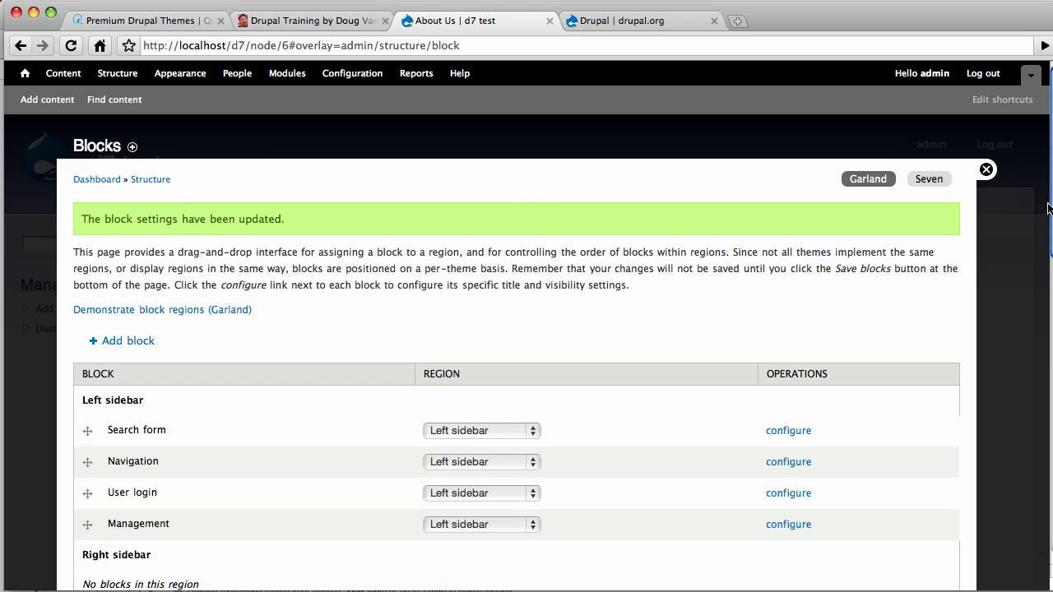
# Reload the About Us page, and check the Main menu block on the front page and on About Us
pyautogui.click(986, 171)
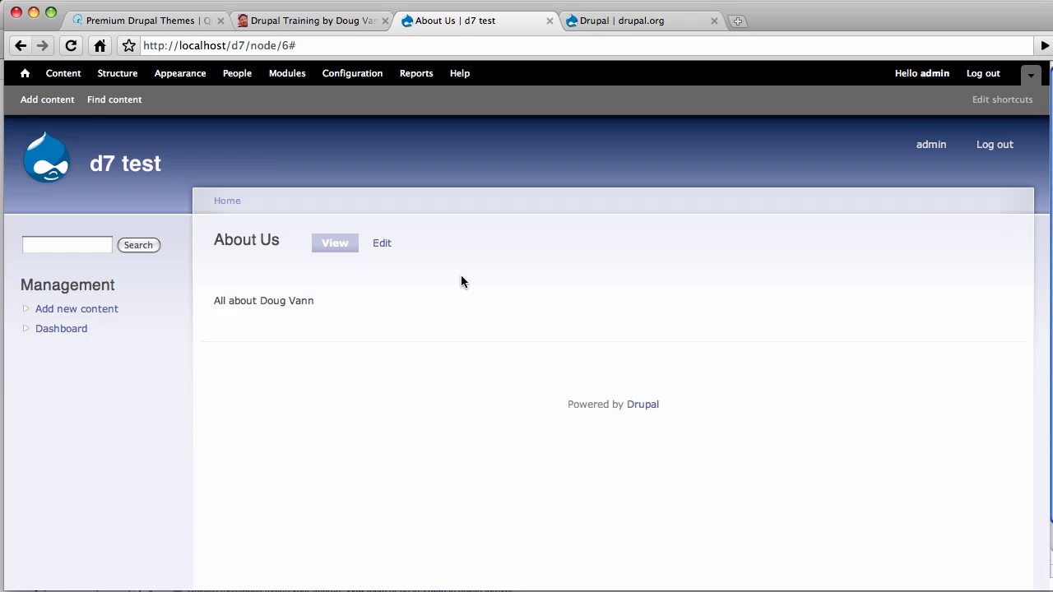
pyautogui.press('super+r')
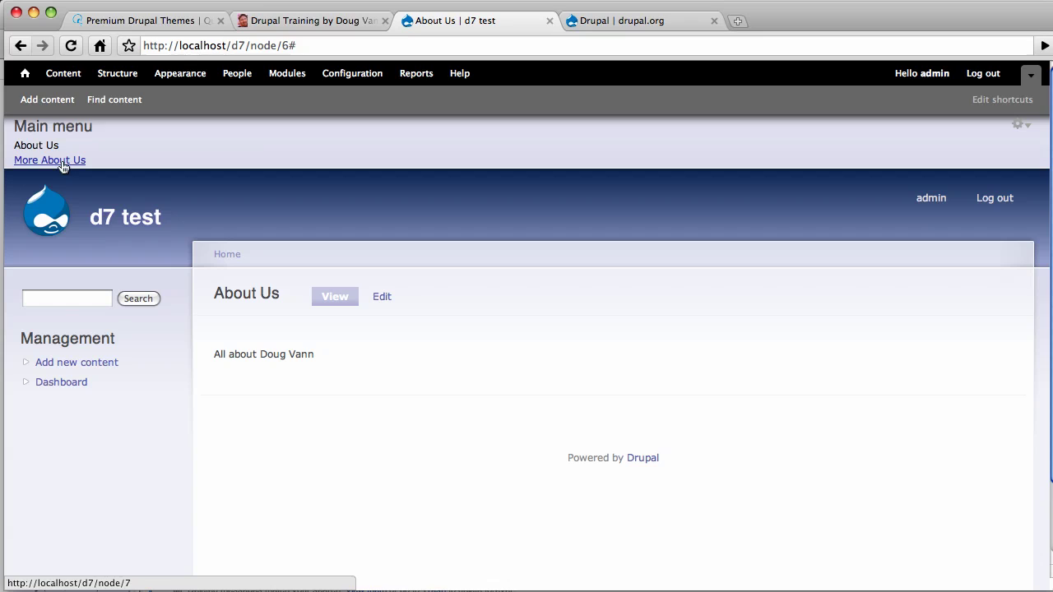
pyautogui.click(63, 221)
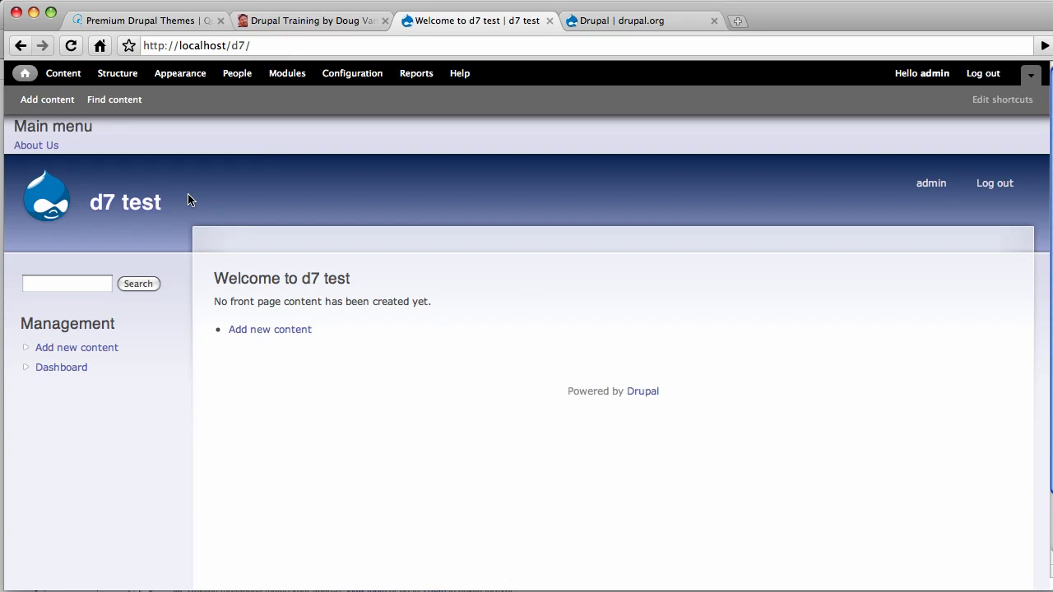
pyautogui.click(48, 148)
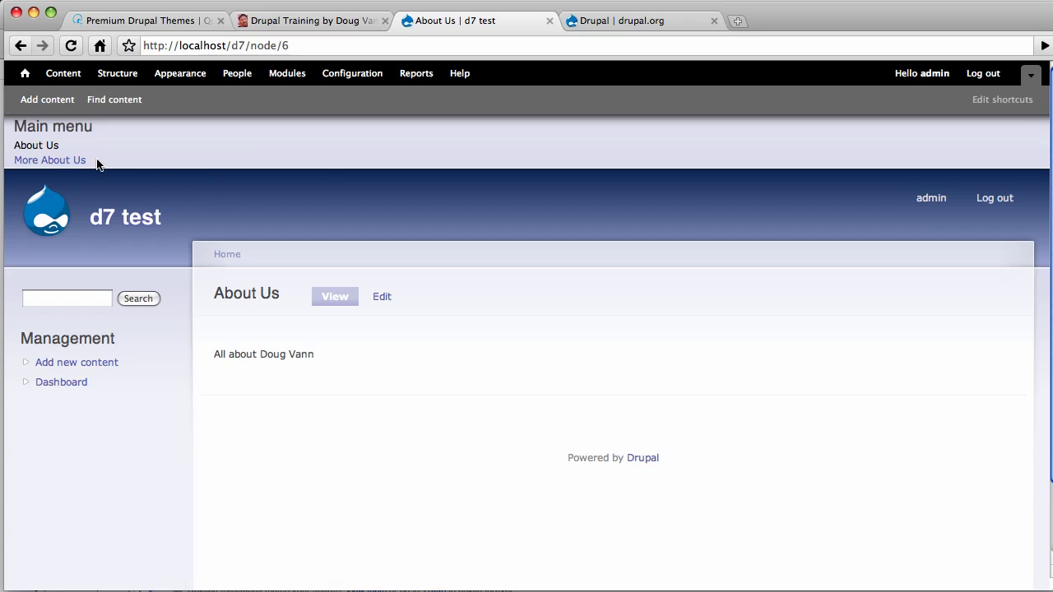
# Start a new Basic page titled "Still More" with the body text "Oh NO!"
pyautogui.click(55, 100)
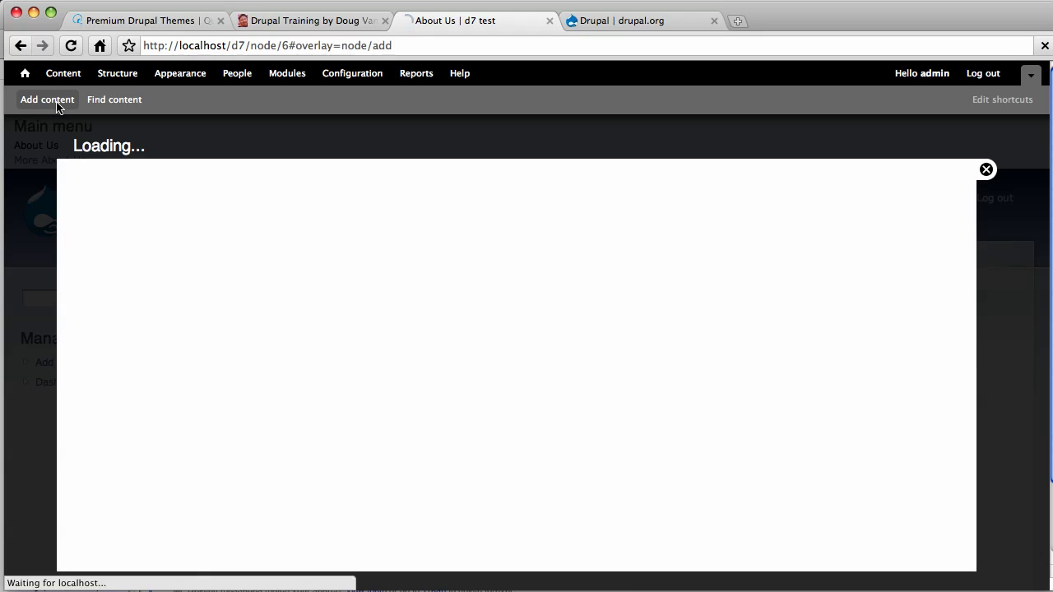
pyautogui.click(138, 248)
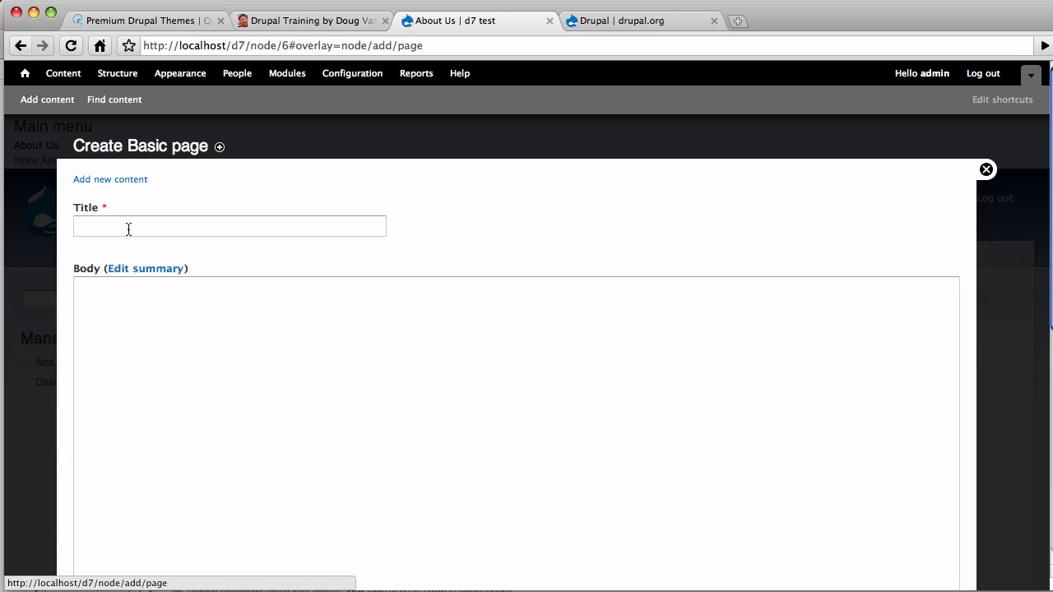
pyautogui.click(124, 224)
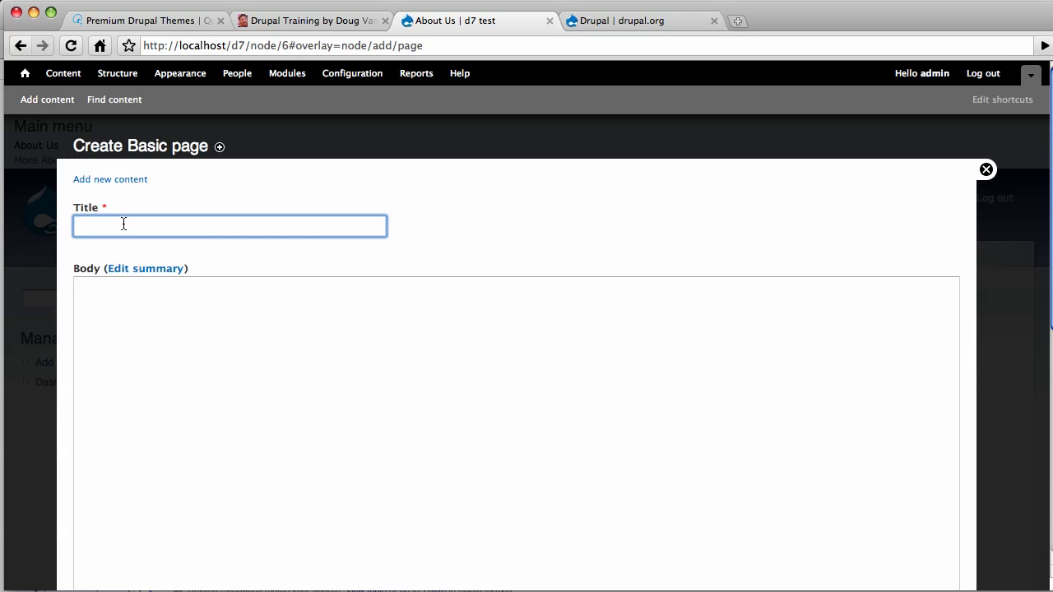
pyautogui.write('Still More')
pyautogui.click(141, 417)
pyautogui.write('Oh NO!')
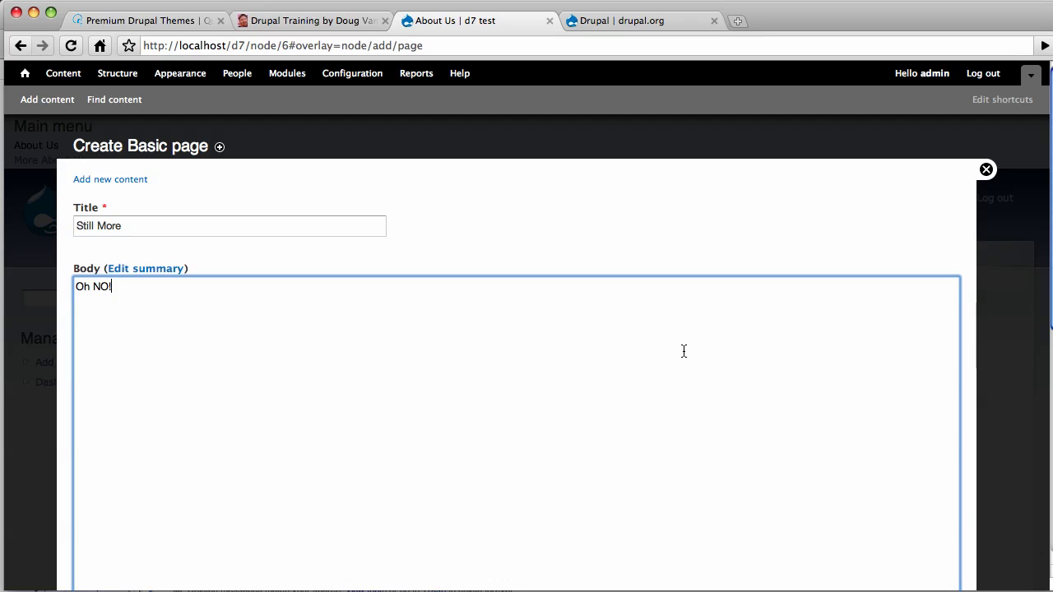
# Provide a menu link titled "Still More" with About Us as its parent item, and save the page
pyautogui.scroll(-10, 1038, 329)
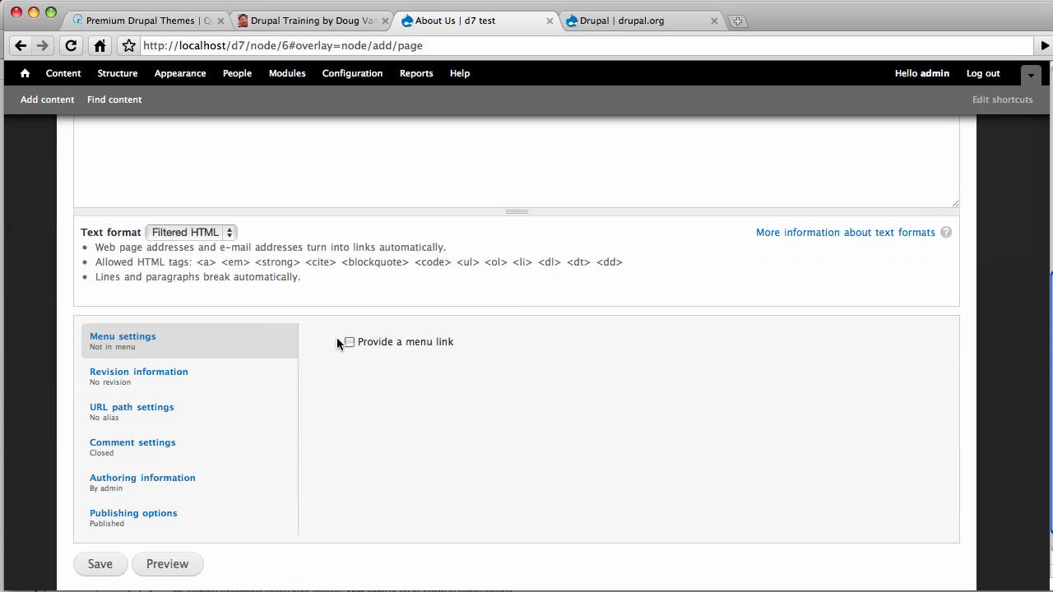
pyautogui.click(349, 341)
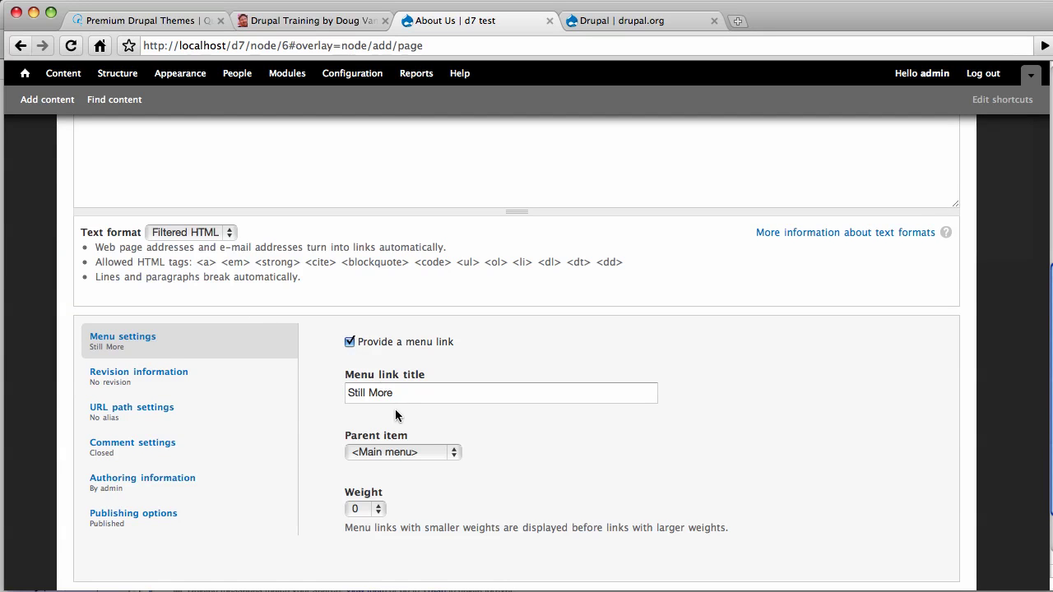
pyautogui.click(450, 452)
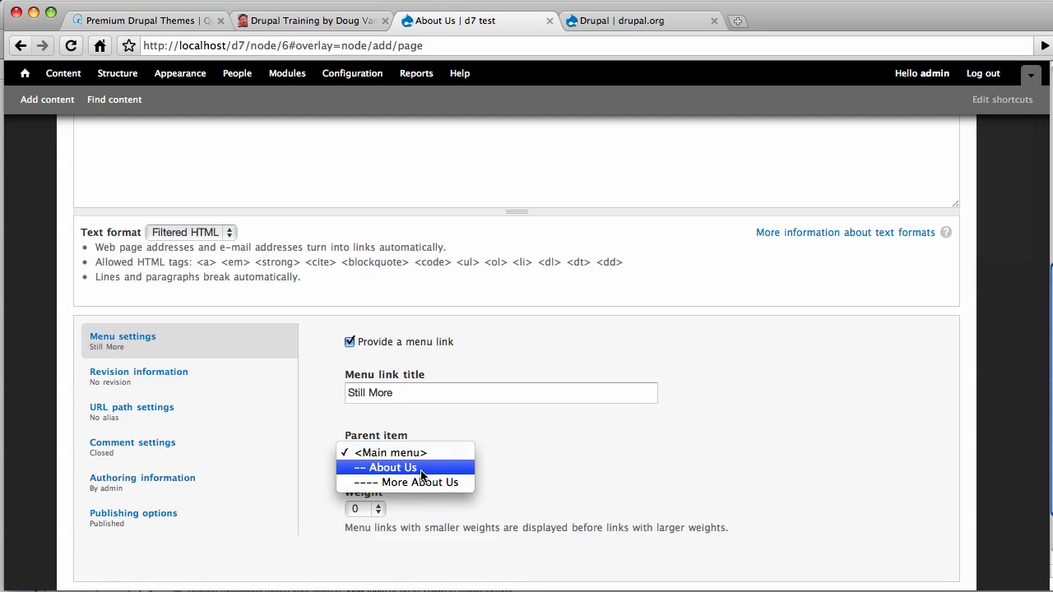
pyautogui.click(421, 468)
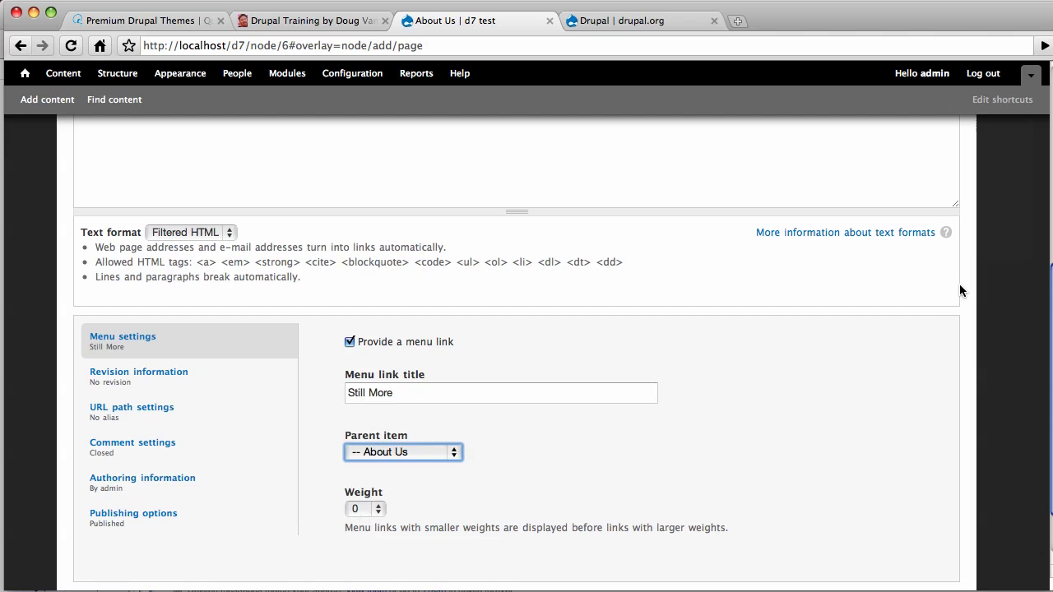
pyautogui.scroll(-3, 1038, 282)
pyautogui.click(108, 527)
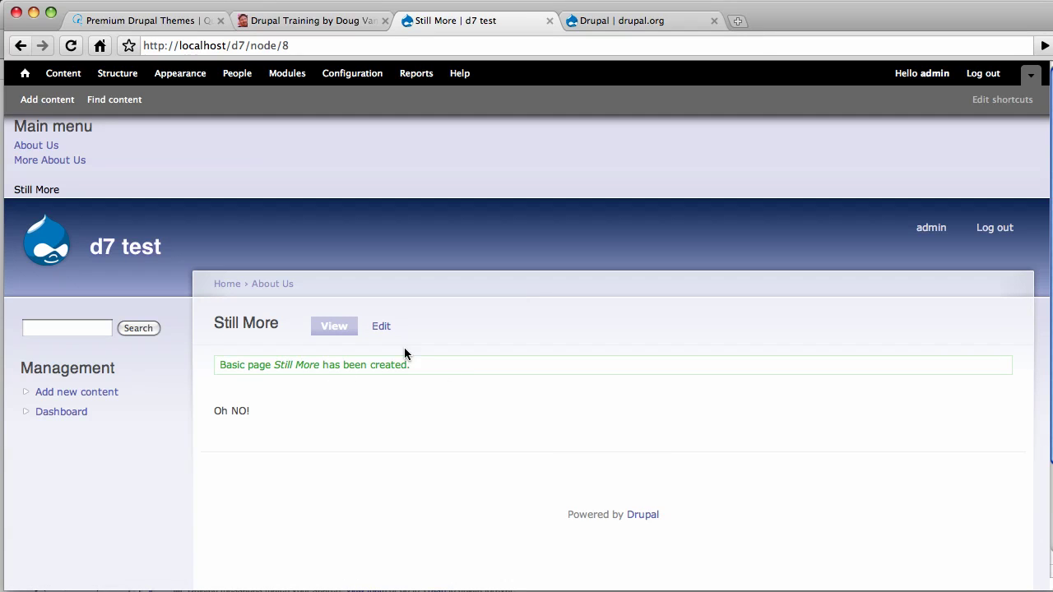
# View the About Us page and the site's front page to compare the header menu's links
pyautogui.click(40, 146)
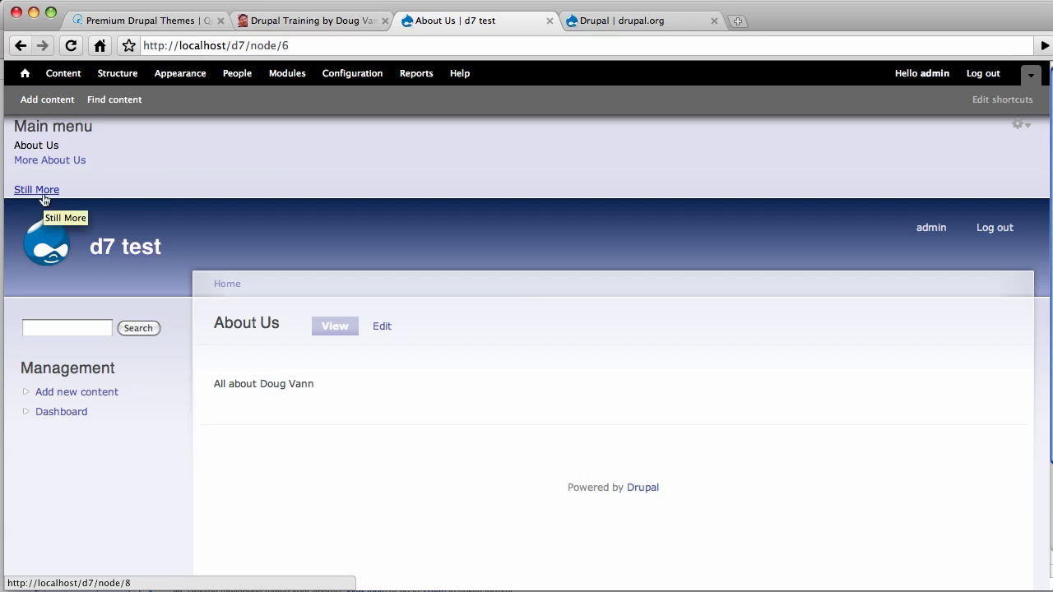
pyautogui.click(49, 145)
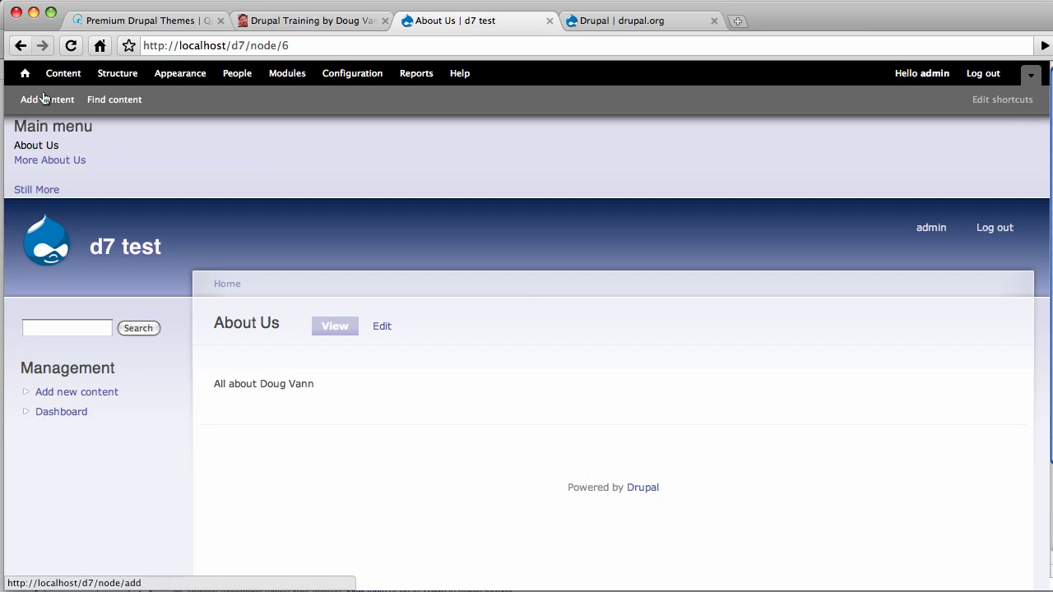
pyautogui.click(228, 285)
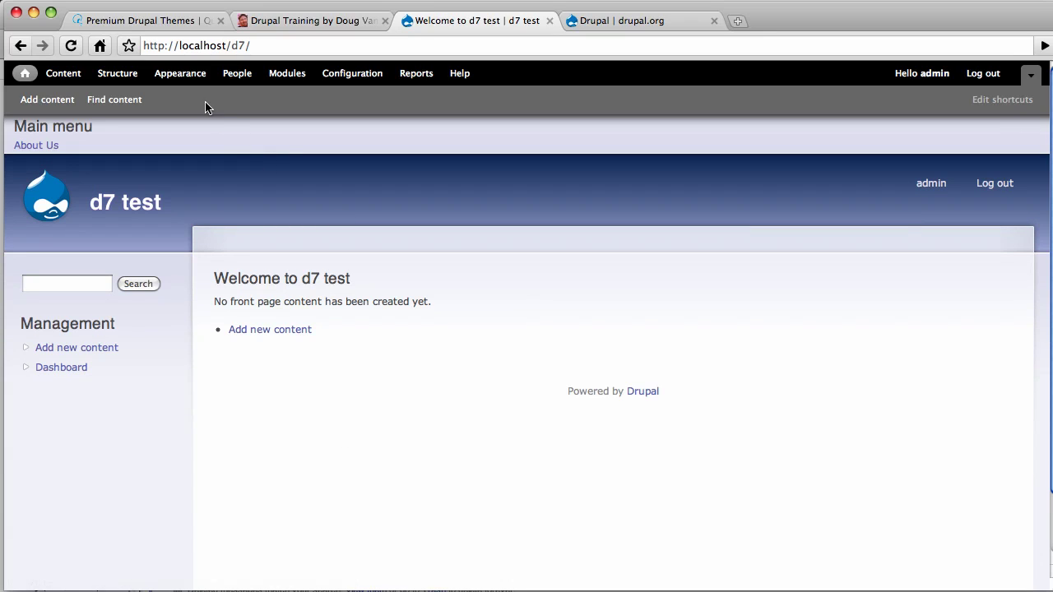
# Move the Still More link above More About Us in the Main menu, and save the configuration
pyautogui.click(130, 77)
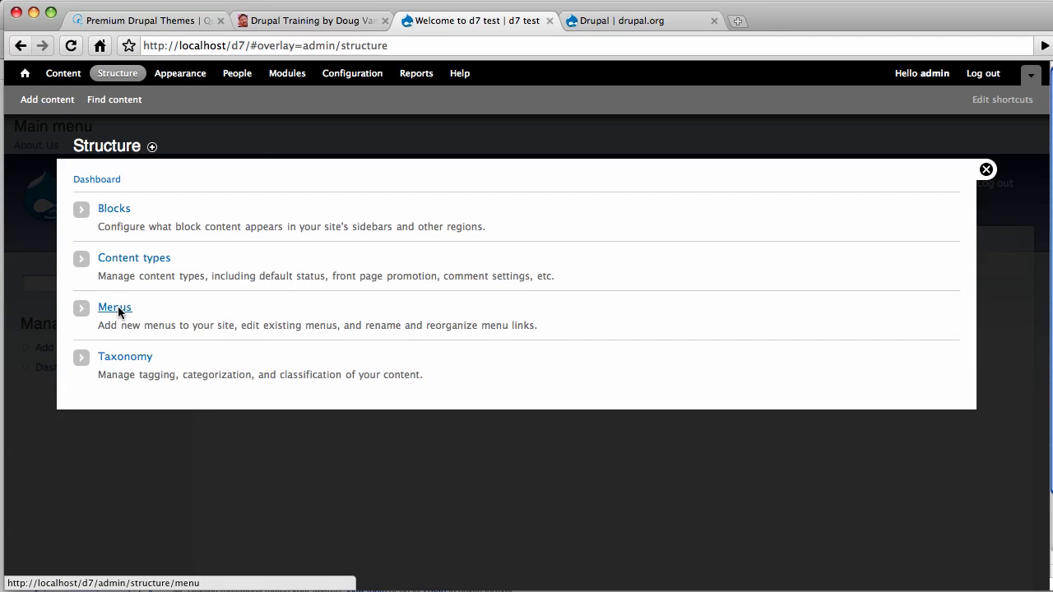
pyautogui.click(118, 309)
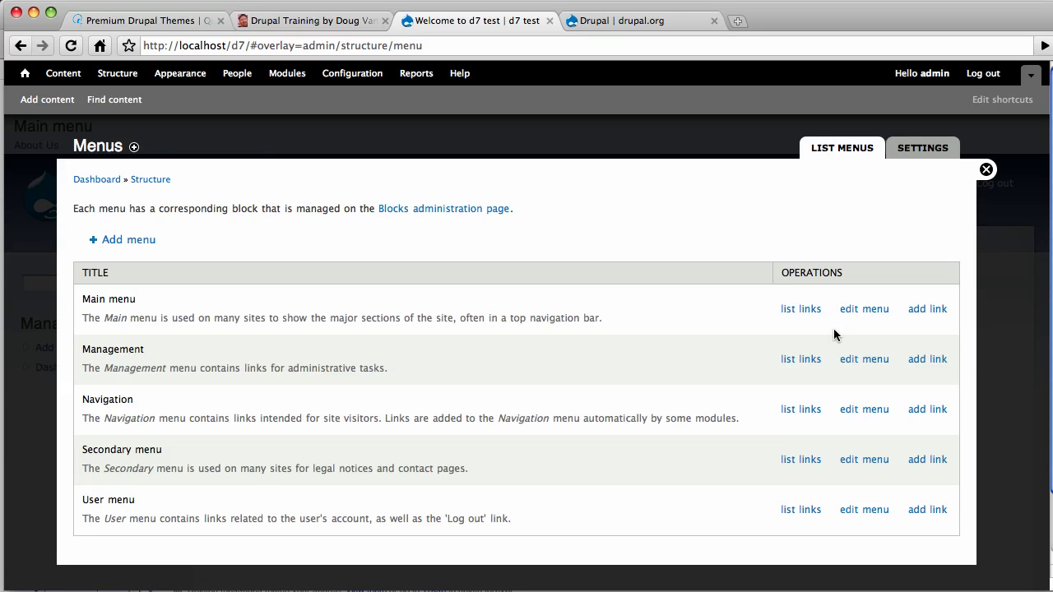
pyautogui.click(802, 310)
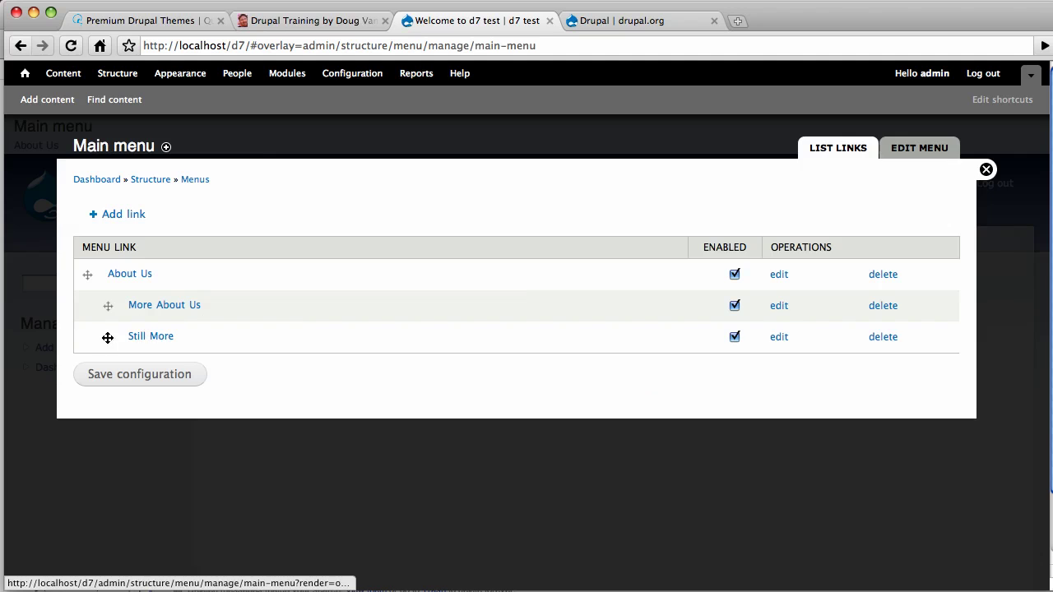
pyautogui.moveTo(107, 337); pyautogui.dragTo(112, 318)
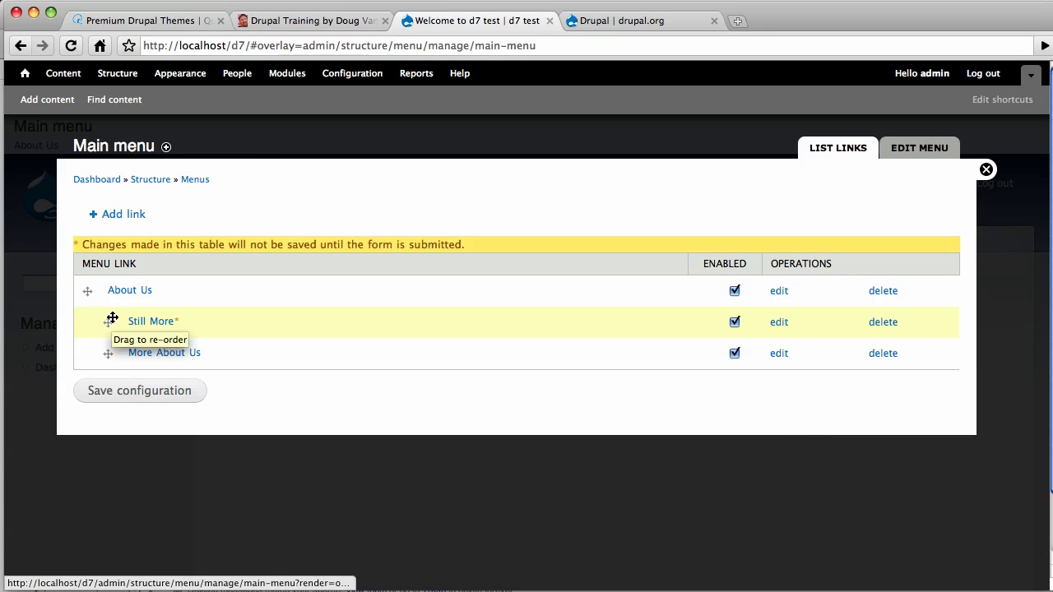
pyautogui.click(154, 396)
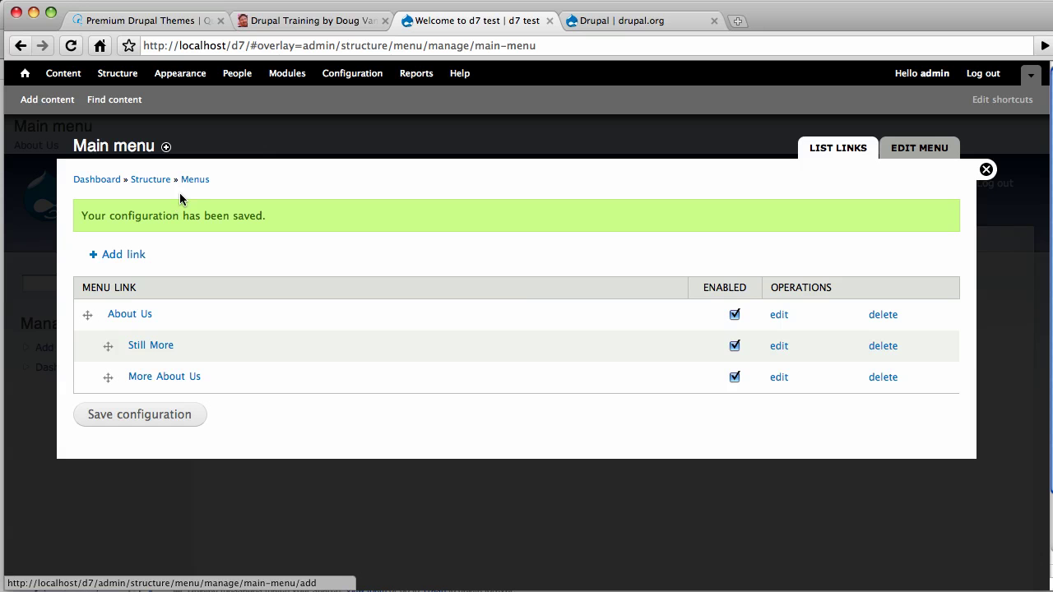
pyautogui.press('Escape')
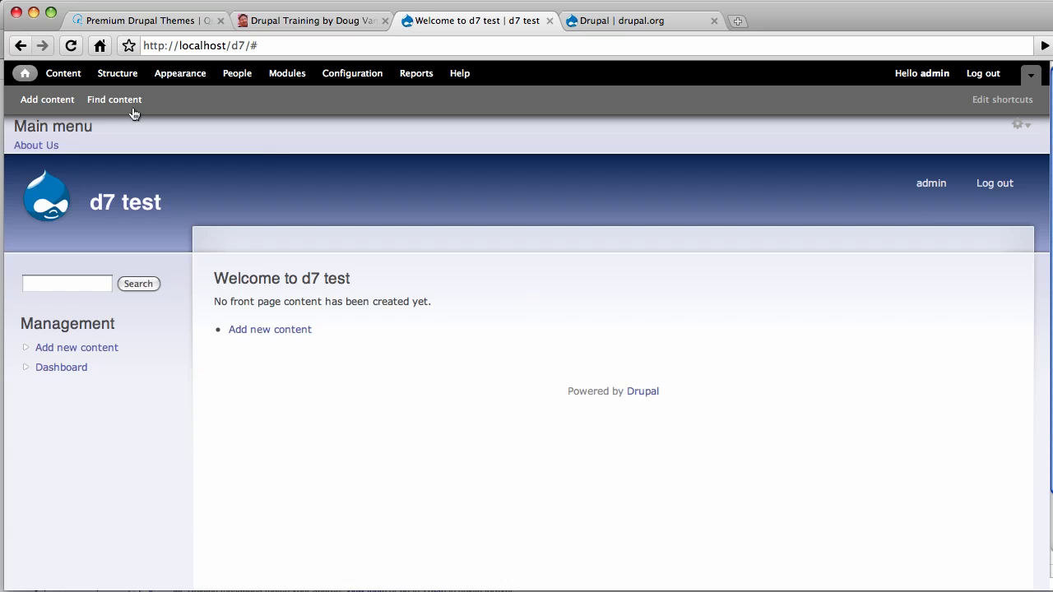
# Set the Main menu block's title to <none> in its block configuration, and save the block
pyautogui.click(117, 75)
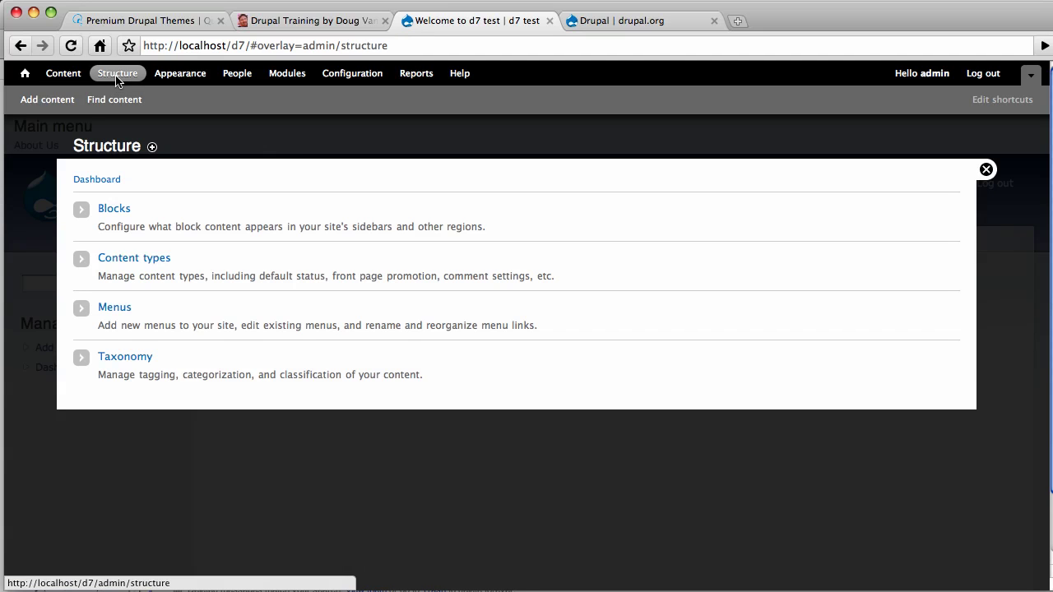
pyautogui.click(115, 209)
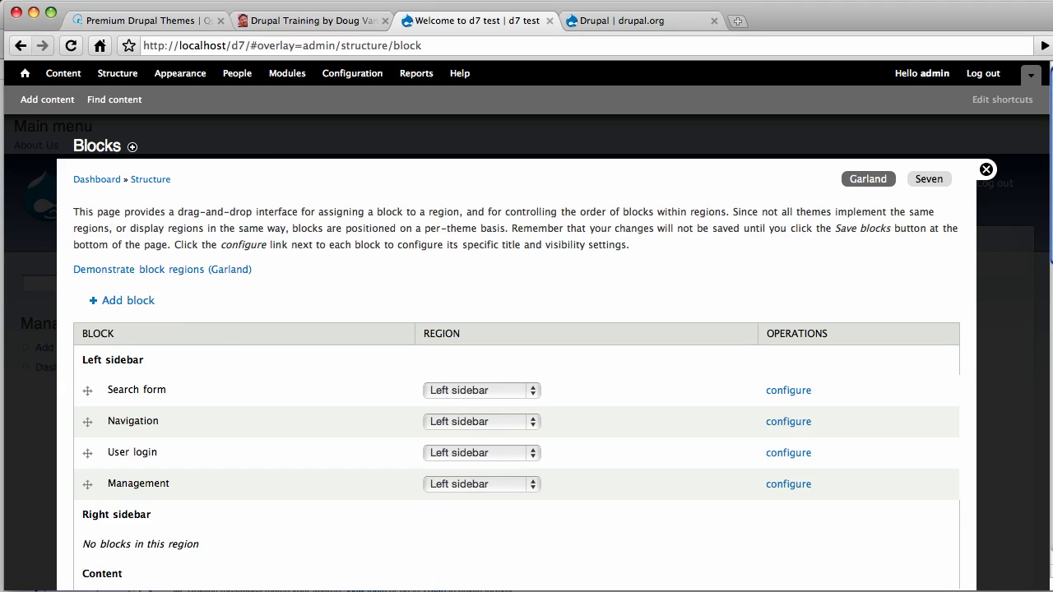
pyautogui.scroll(-10, 1036, 309)
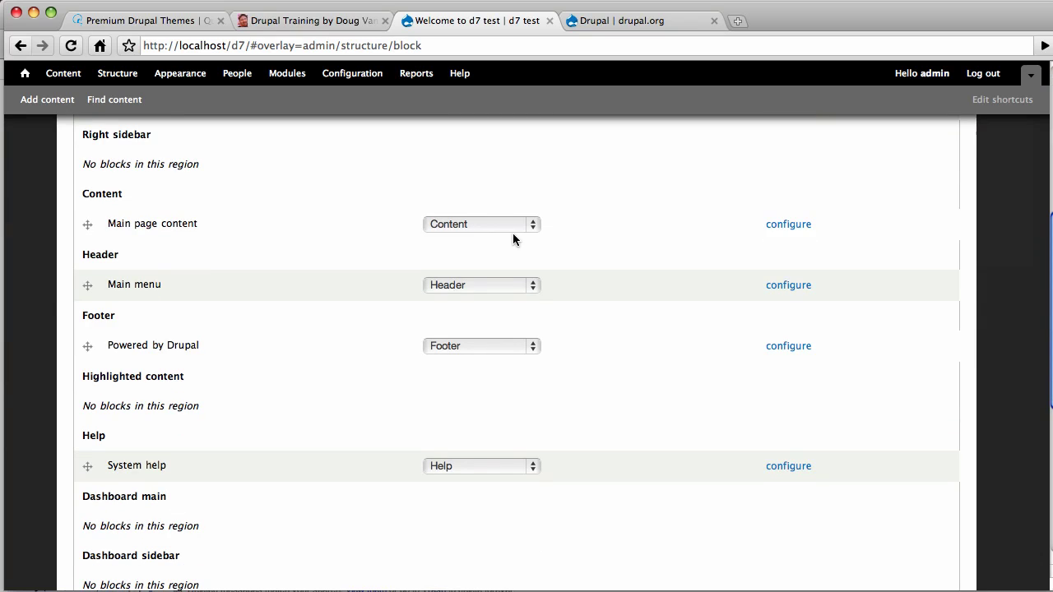
pyautogui.click(793, 286)
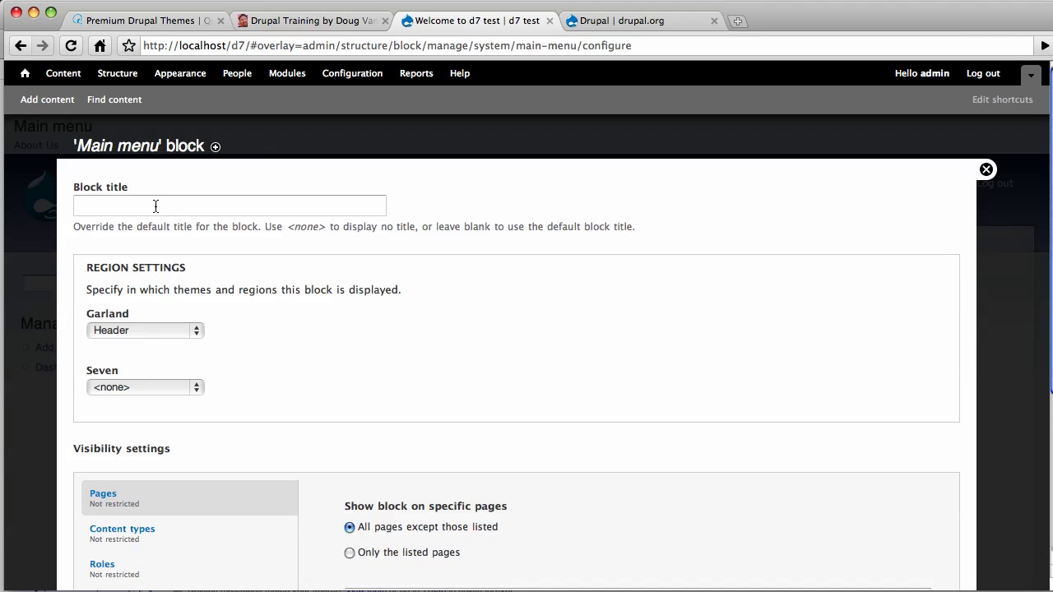
pyautogui.click(151, 204)
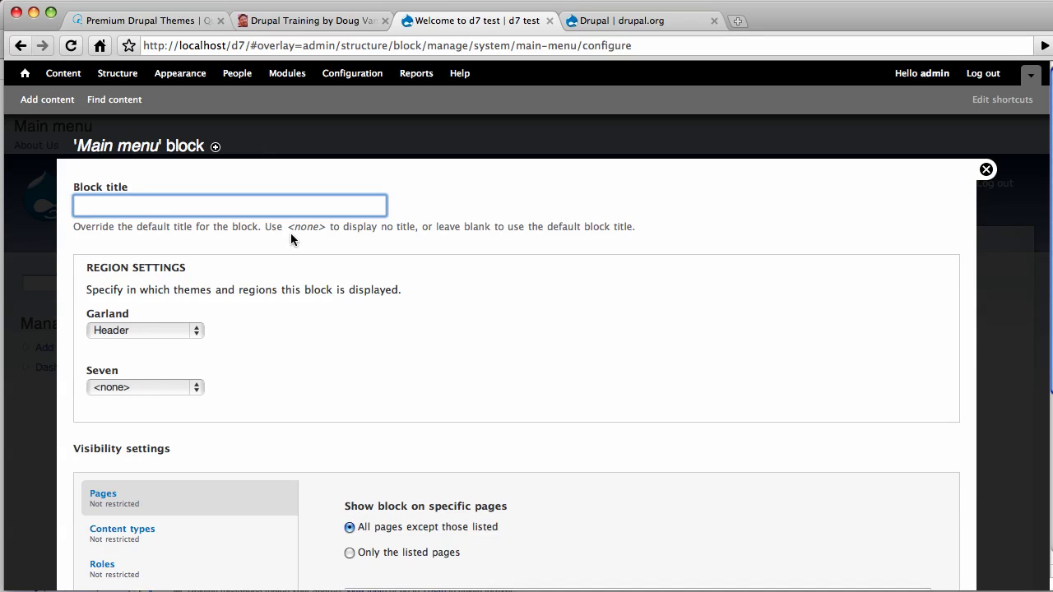
pyautogui.click(184, 211)
pyautogui.write('<n')
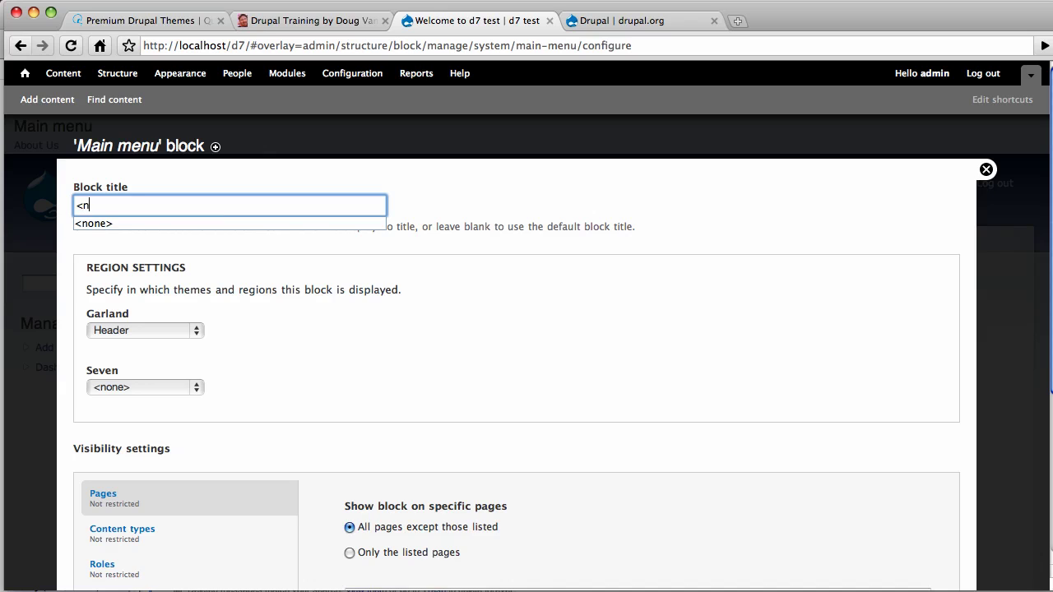
pyautogui.write('one>')
pyautogui.scroll(-3, 527, 329)
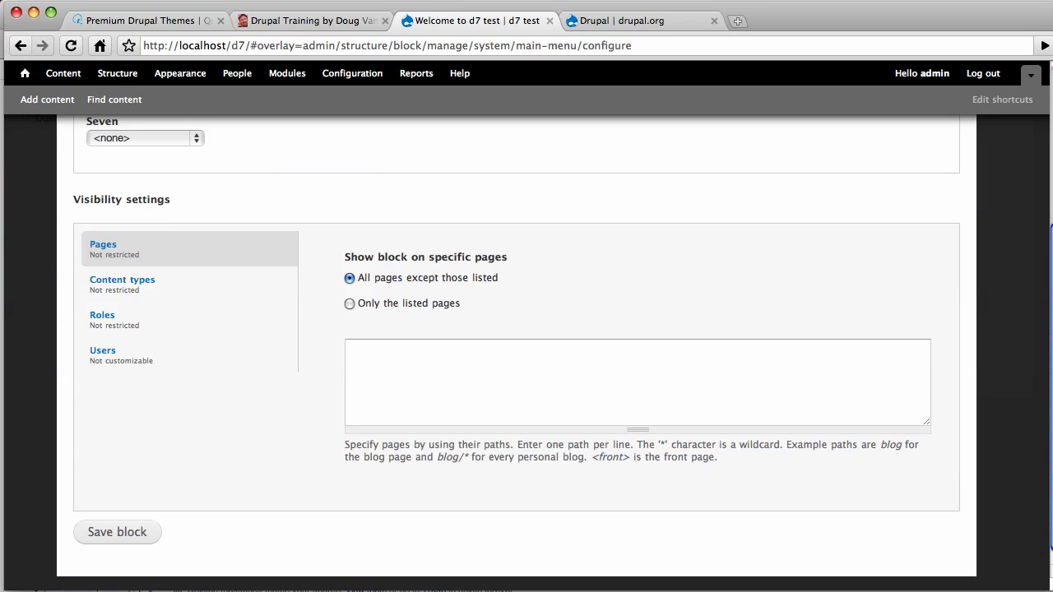
pyautogui.click(110, 531)
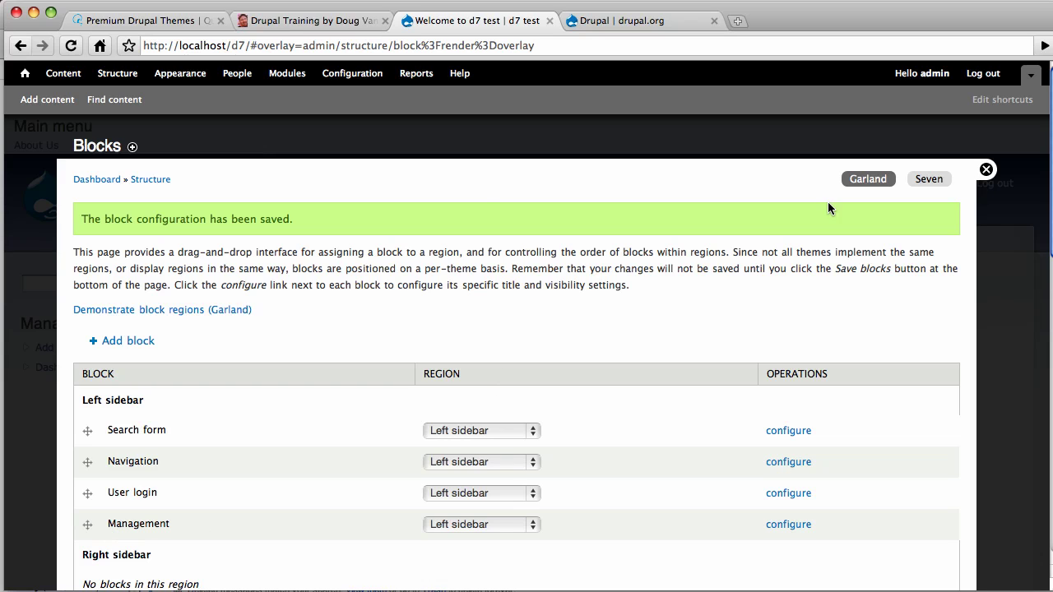
# Return to the site's front page and view the About Us page to check the header menu without its title
pyautogui.click(986, 169)
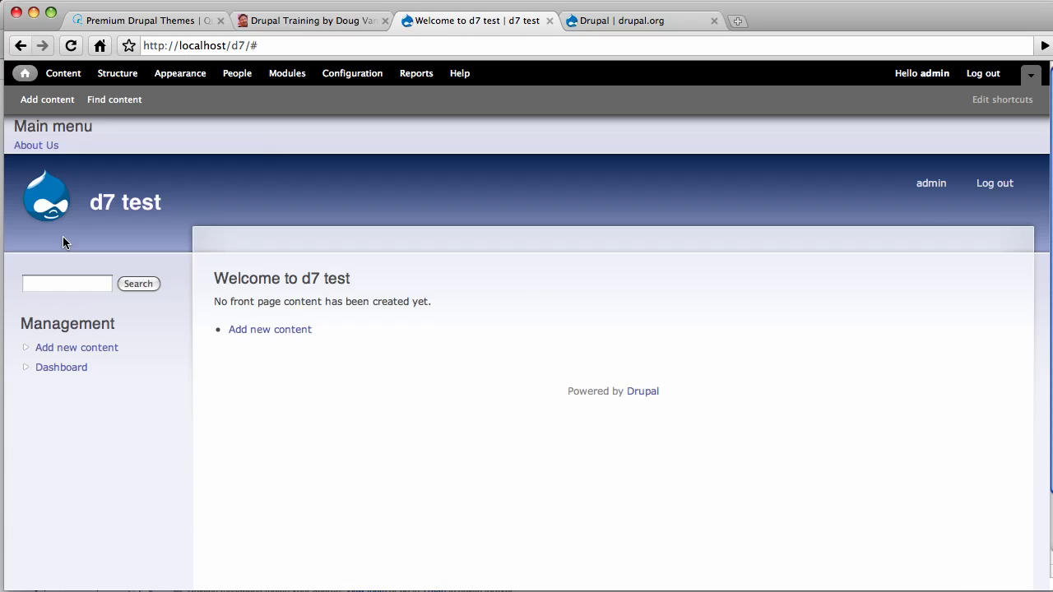
pyautogui.click(57, 218)
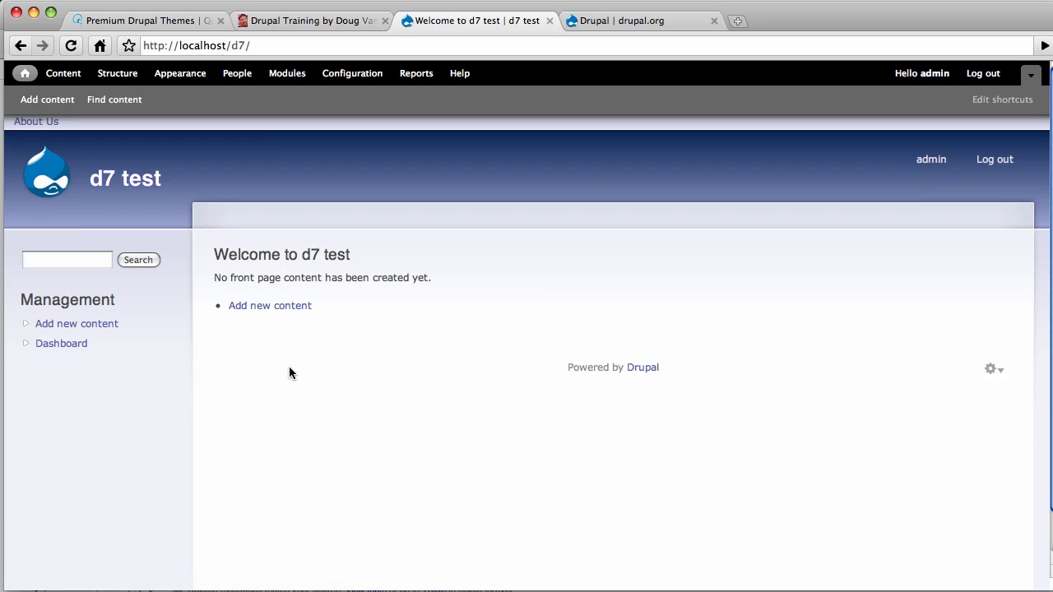
pyautogui.click(40, 124)
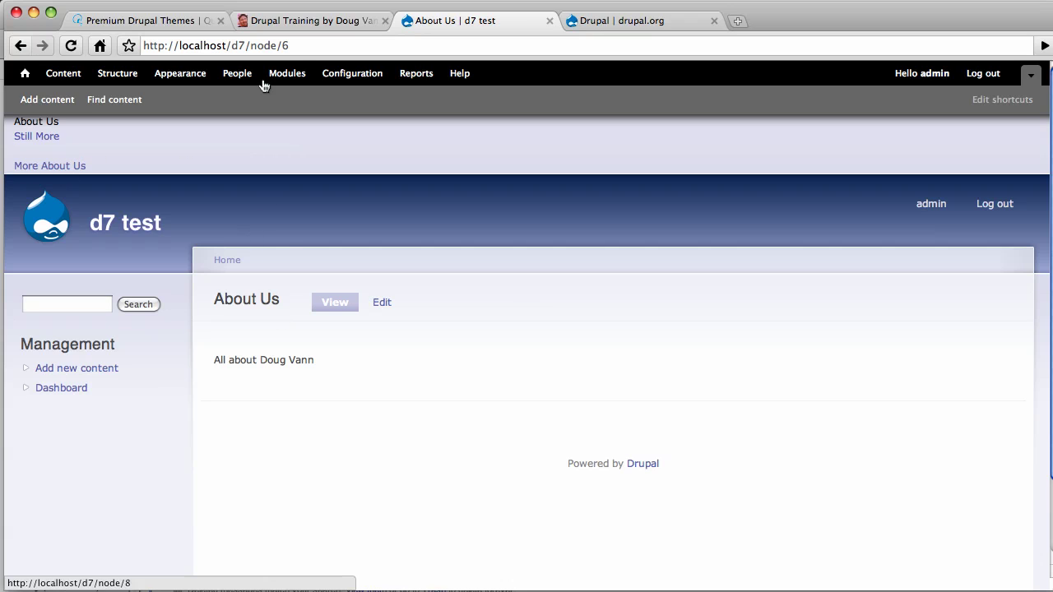
# Glance at the Drupal training blog, and look through the Themes Club & Pricing page on the CMS QuickStart website
pyautogui.click(268, 22)
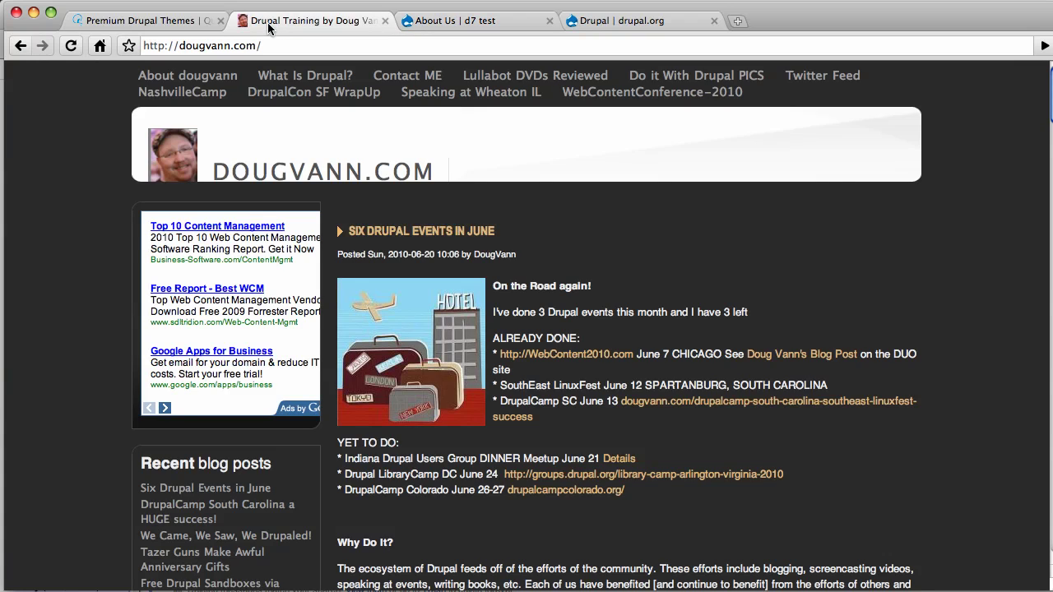
pyautogui.click(132, 22)
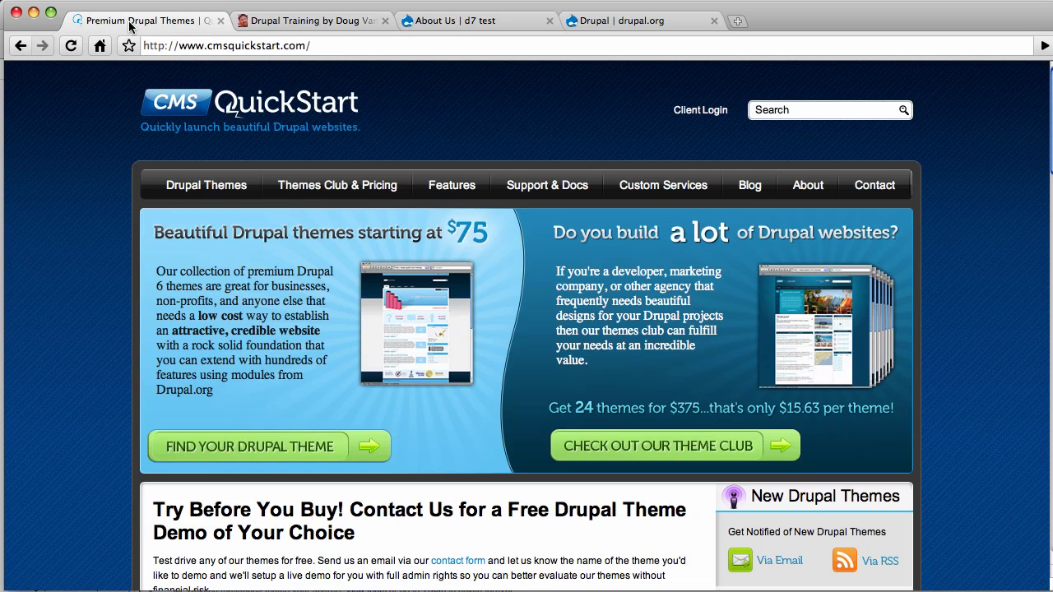
pyautogui.click(313, 192)
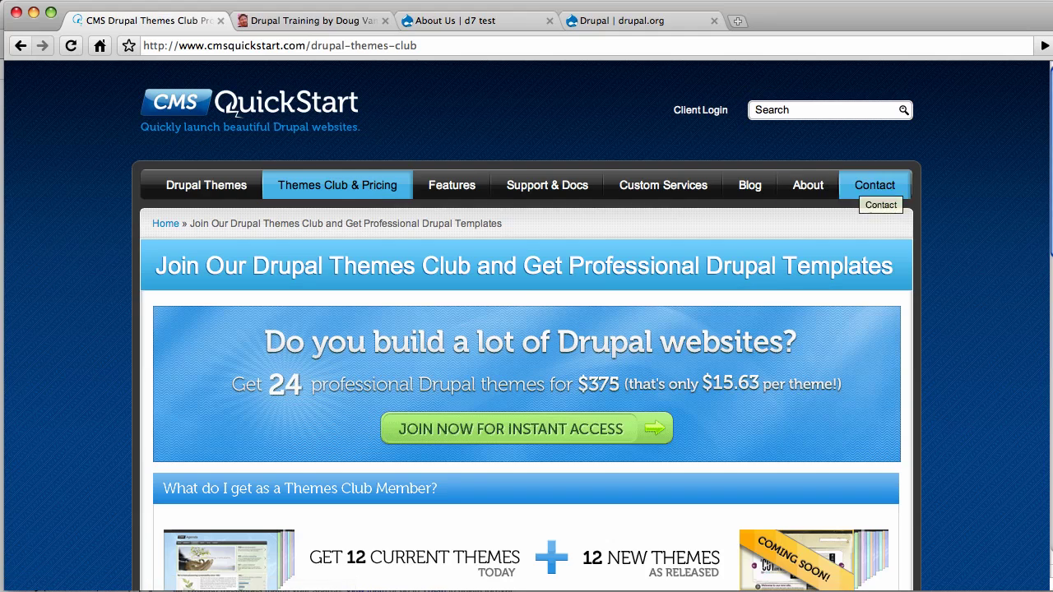
pyautogui.scroll(-10, 1049, 323)
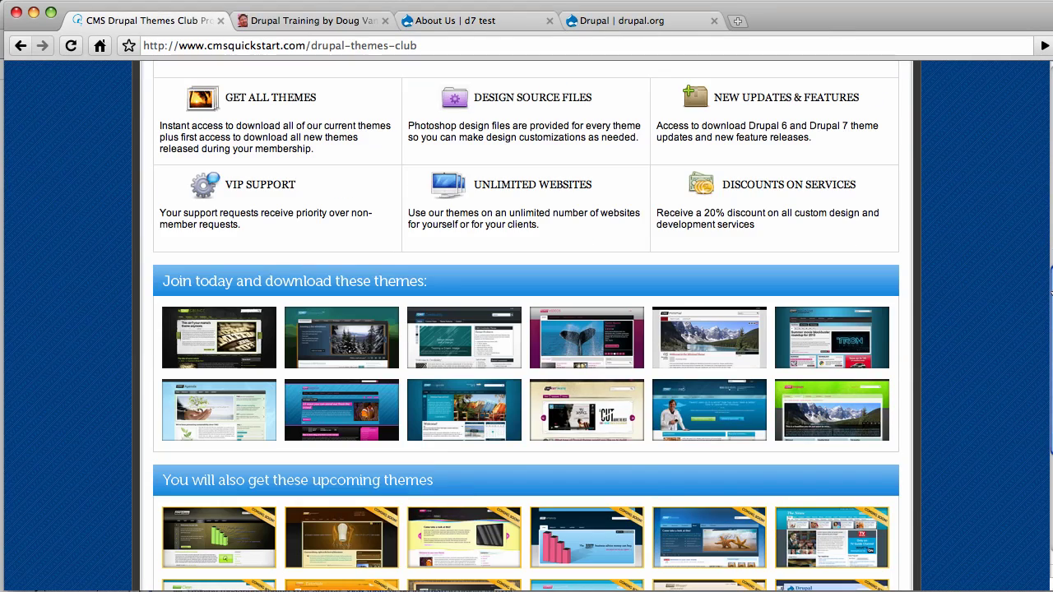
pyautogui.moveTo(1050, 292); pyautogui.dragTo(1046, 225)
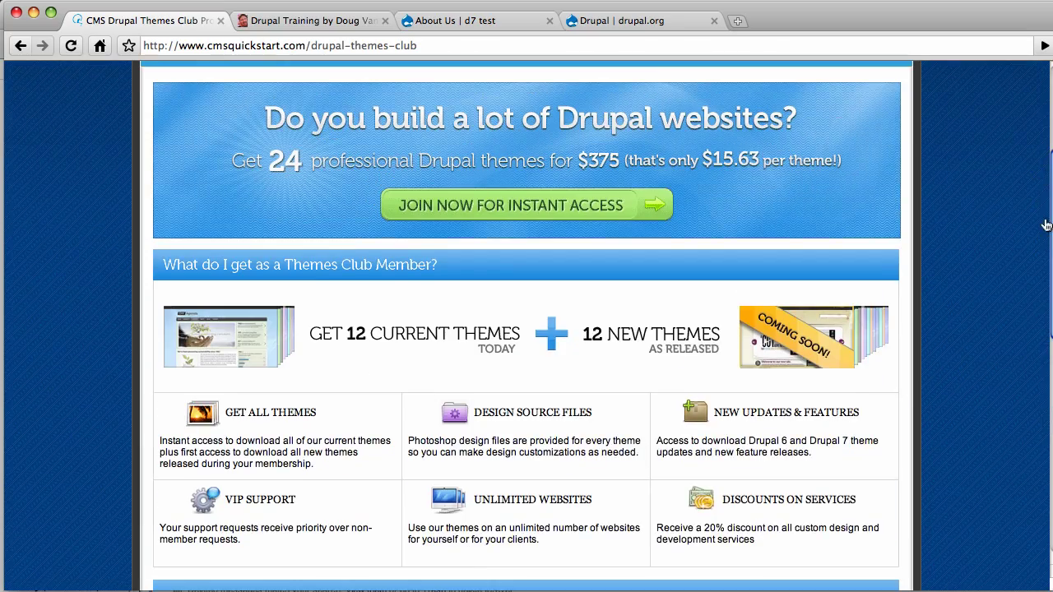
pyautogui.scroll(4, 1050, 247)
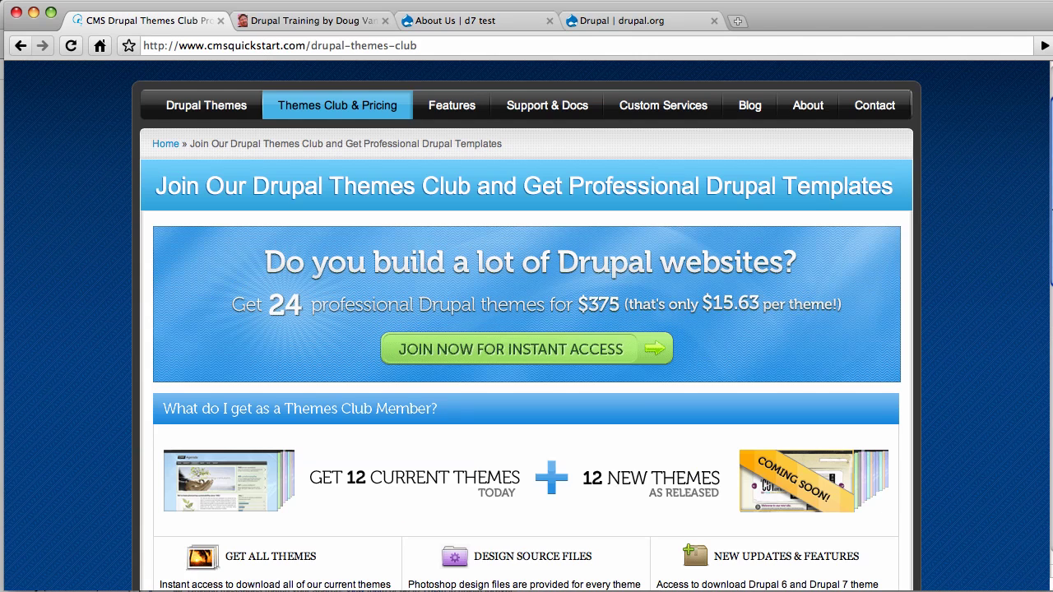
pyautogui.scroll(2, 1050, 247)
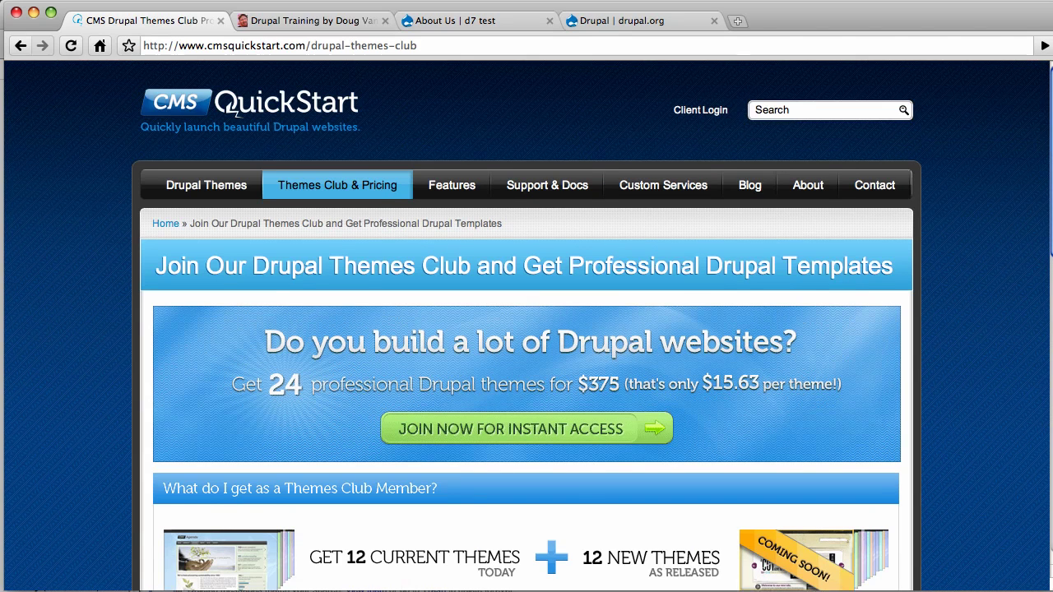